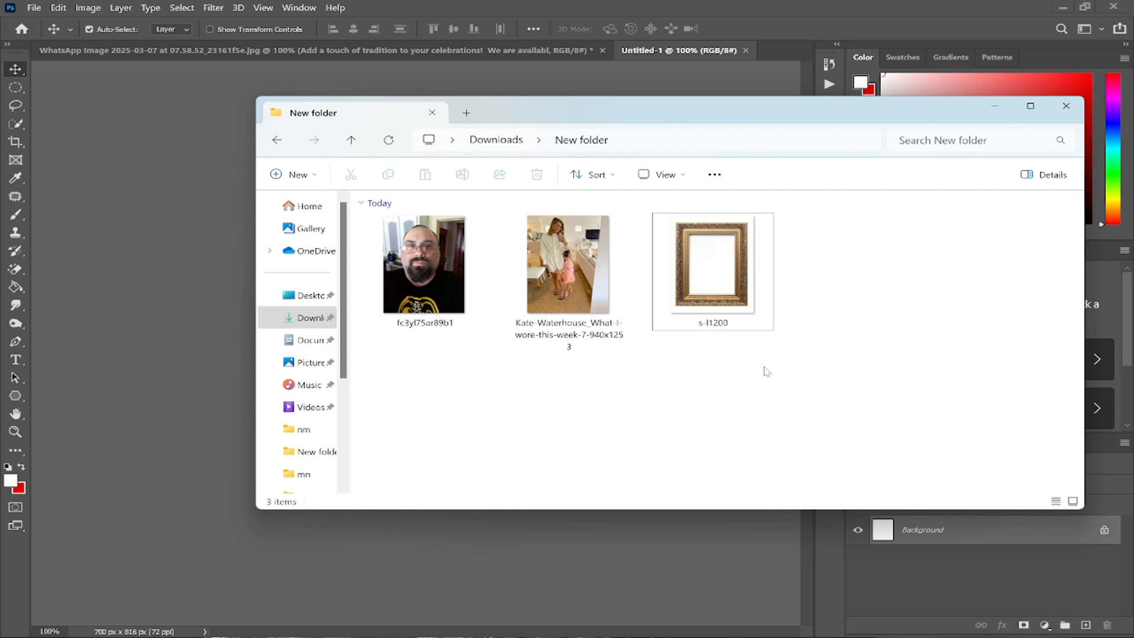
Open the three images from New folder in Photoshop, look through them, and bring up the man's portrait fc3yl75ar89b1.jpg
drag(766, 371, 486, 20)
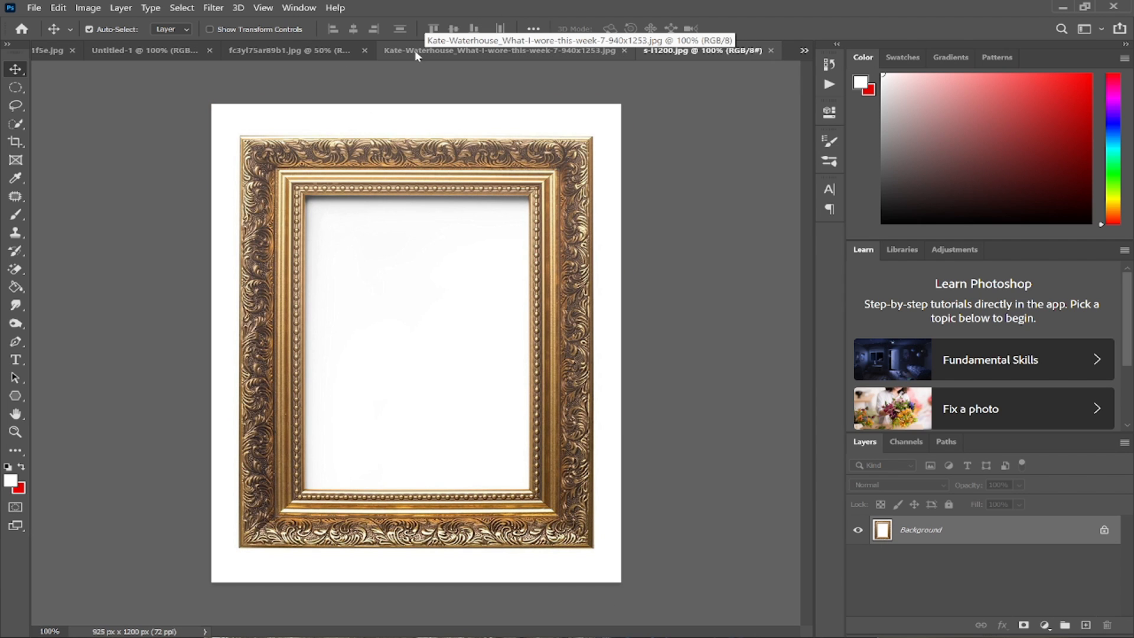
click(421, 50)
click(449, 50)
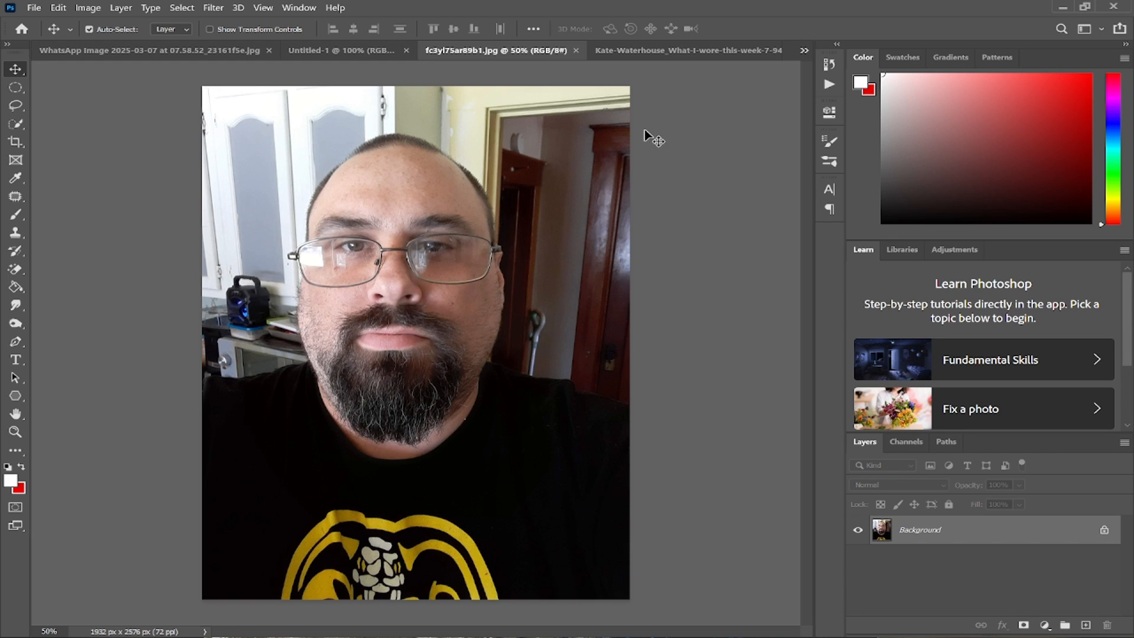
click(634, 50)
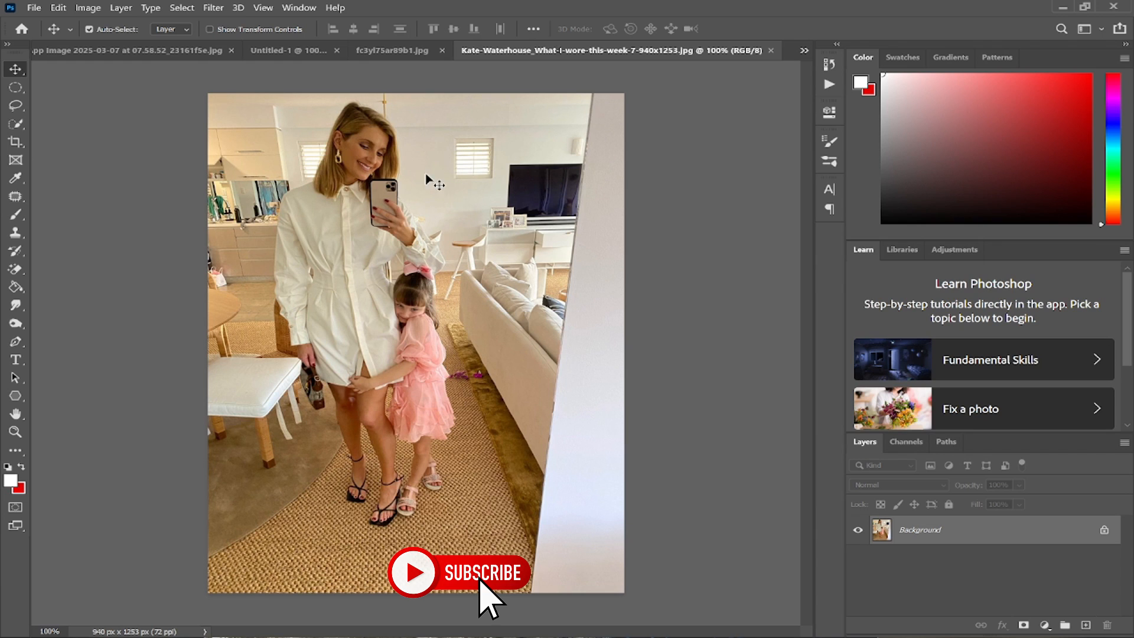
click(406, 51)
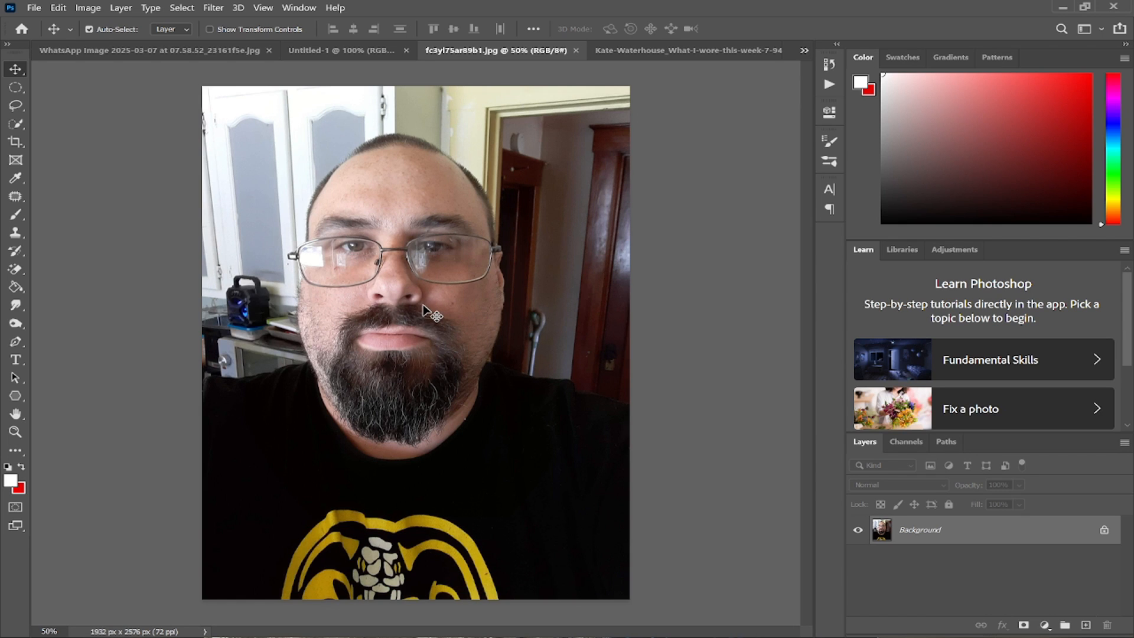
Duplicate the Background layer of the portrait photo
key(ctrl+j)
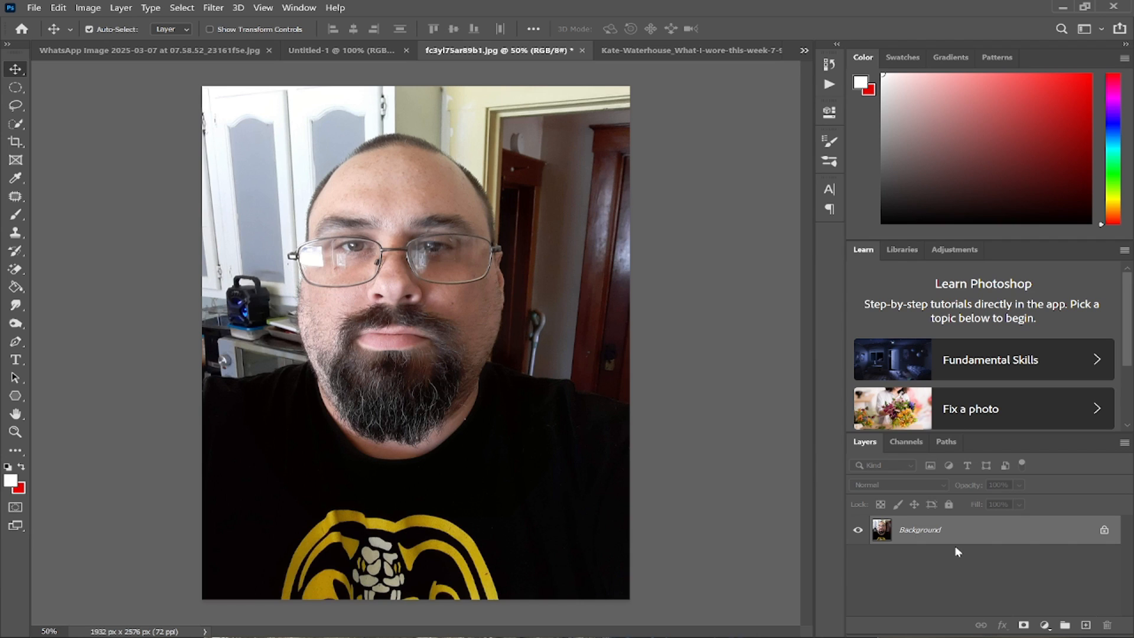
key(ctrl)
key(ctrl+j)
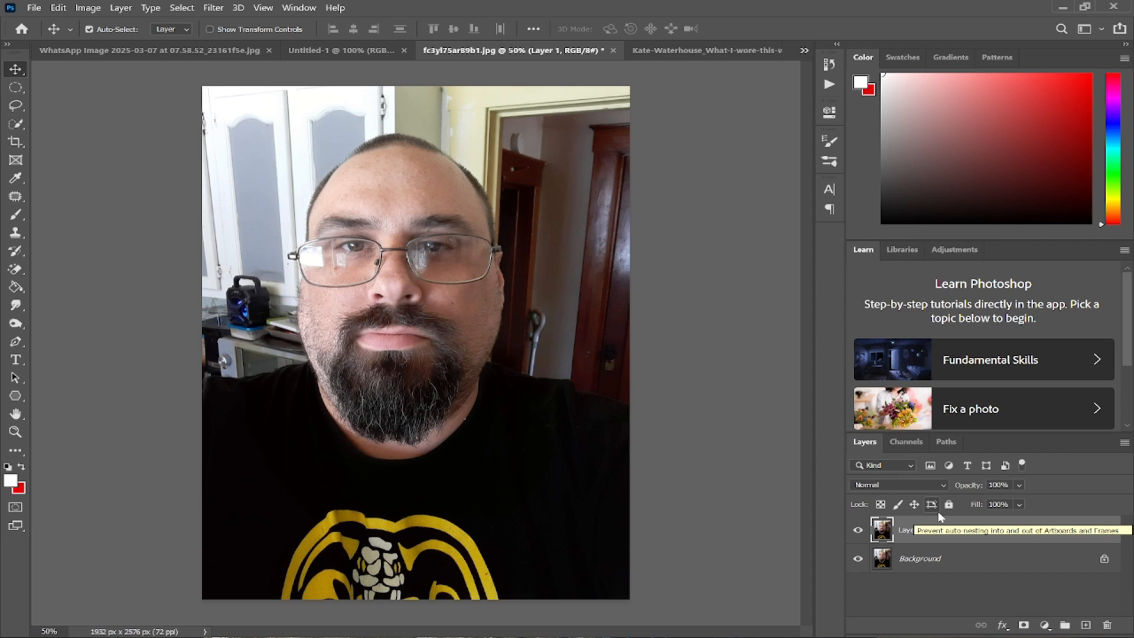
key(ctrl)
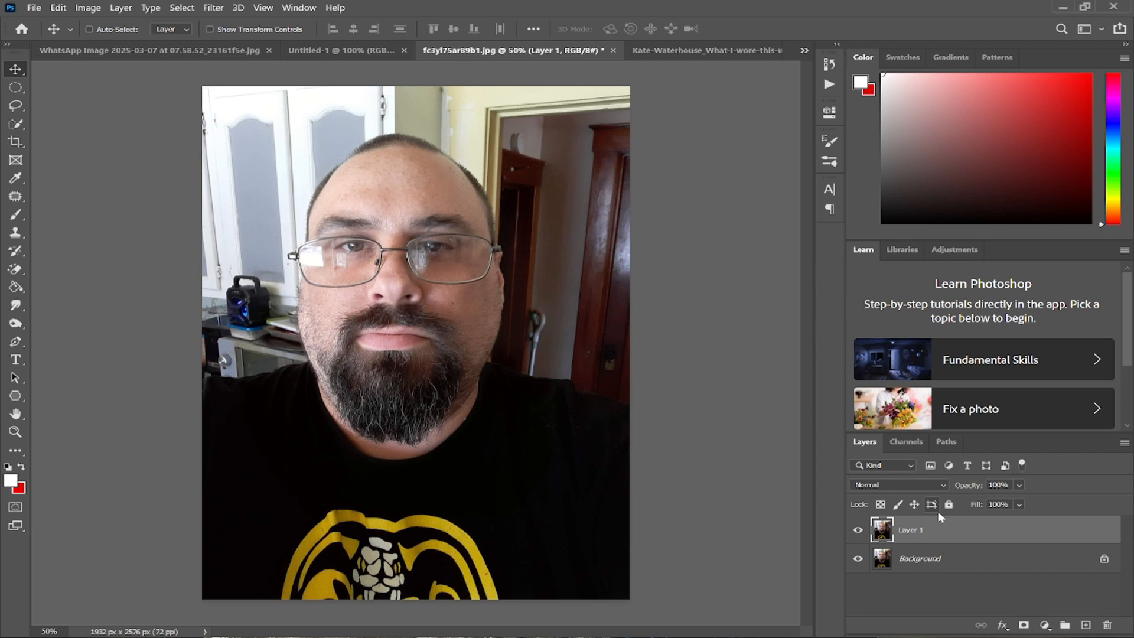
Paste the portrait as a new layer into s-l1200.jpg and move it so the face is centred on the canvas
click(804, 51)
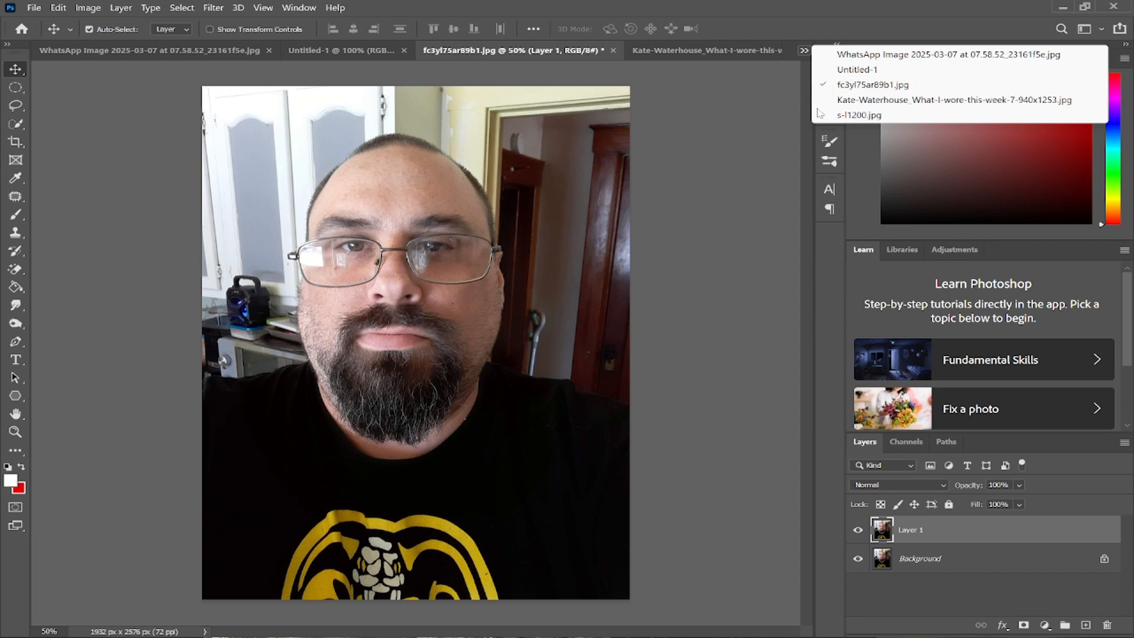
click(879, 120)
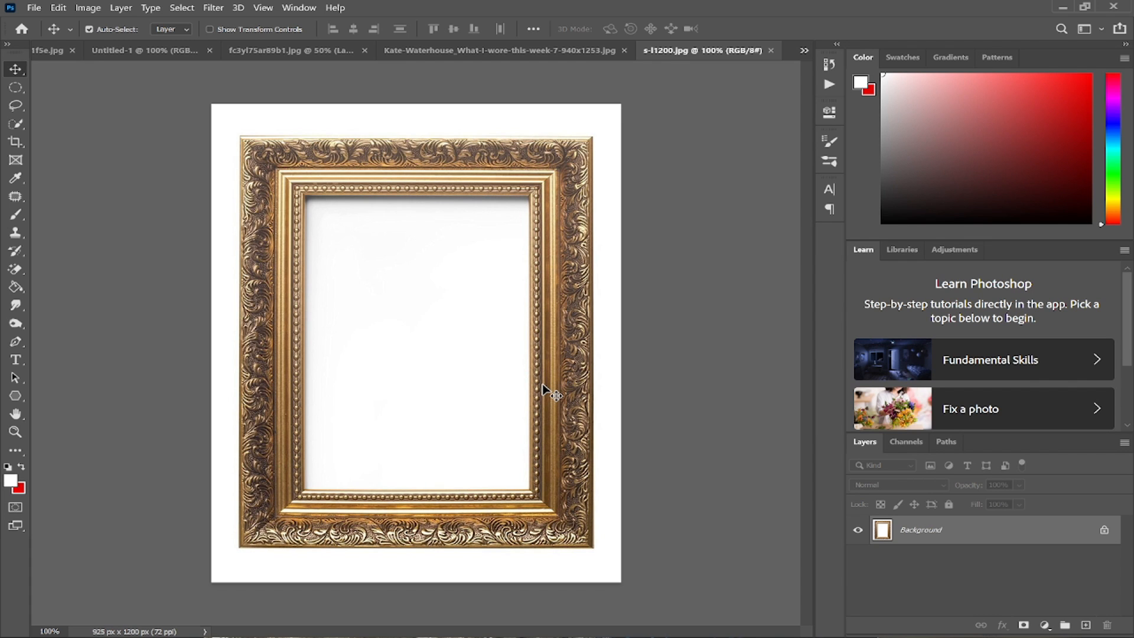
key(ctrl+v)
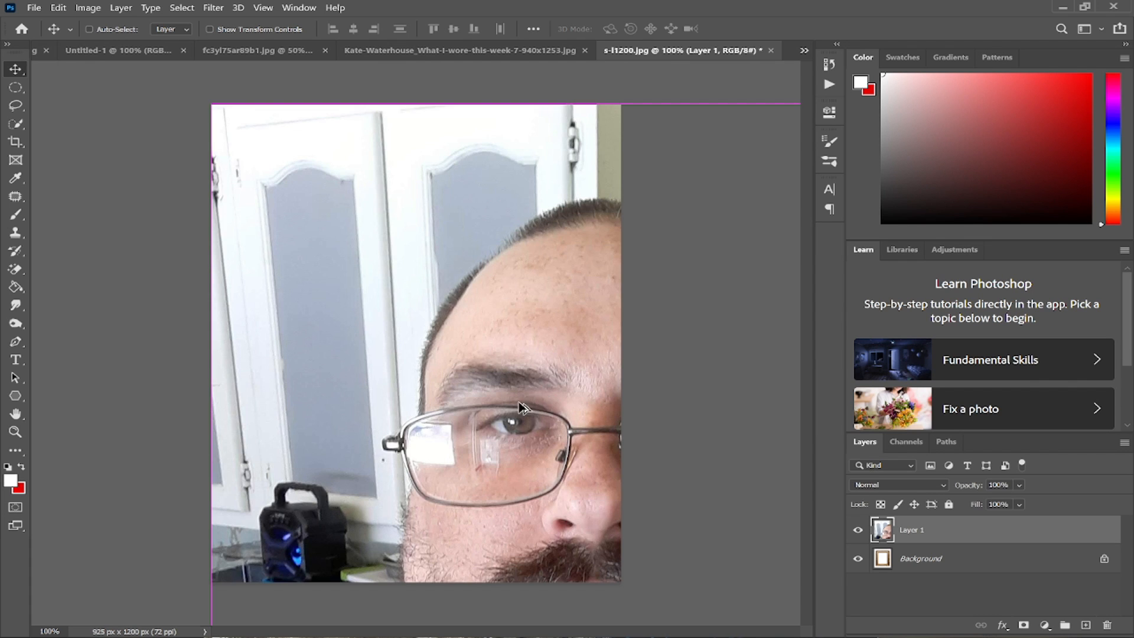
key(ctrl+minus)
key(ctrl+minus)
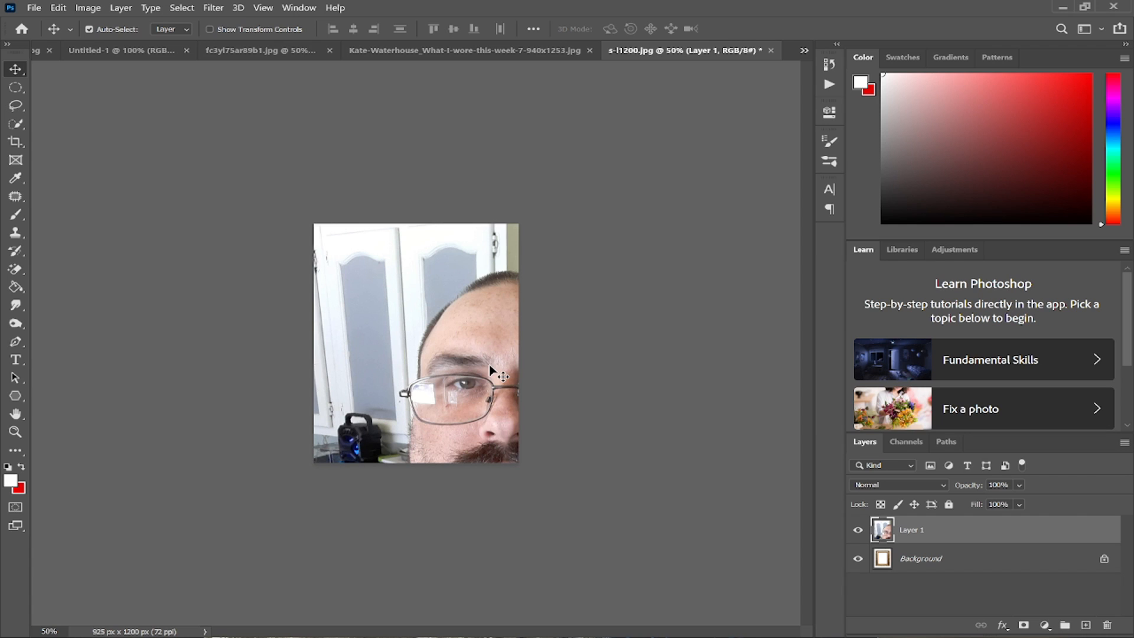
drag(483, 440, 391, 322)
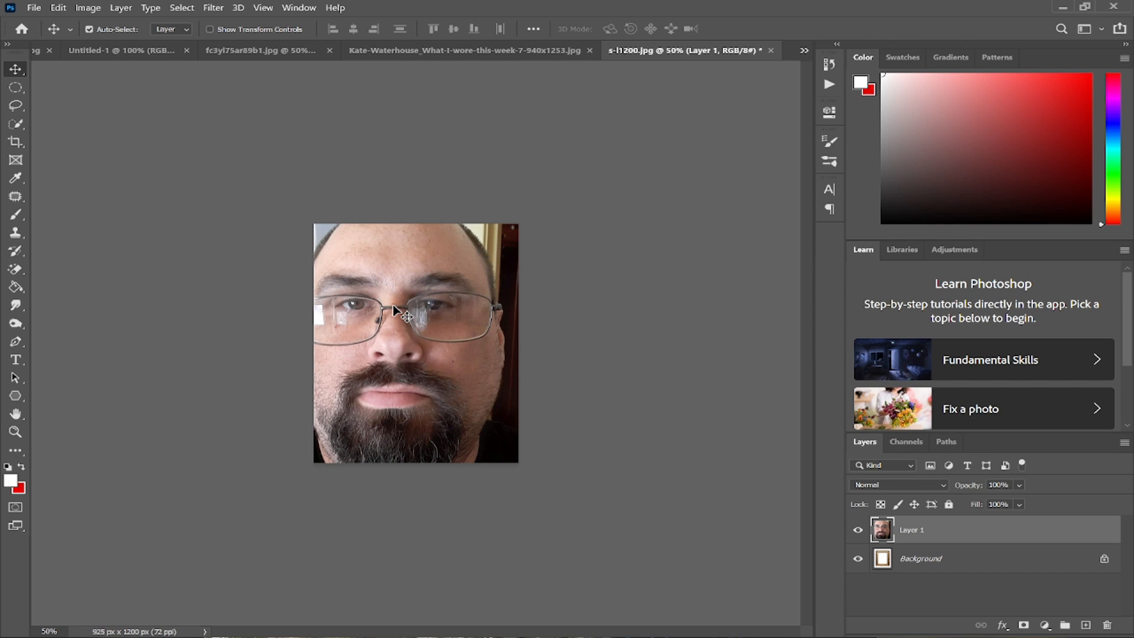
Transform the portrait layer: scale it to about 30%, rotate it slightly, and position it over the gold frame's opening
key(ctrl+t)
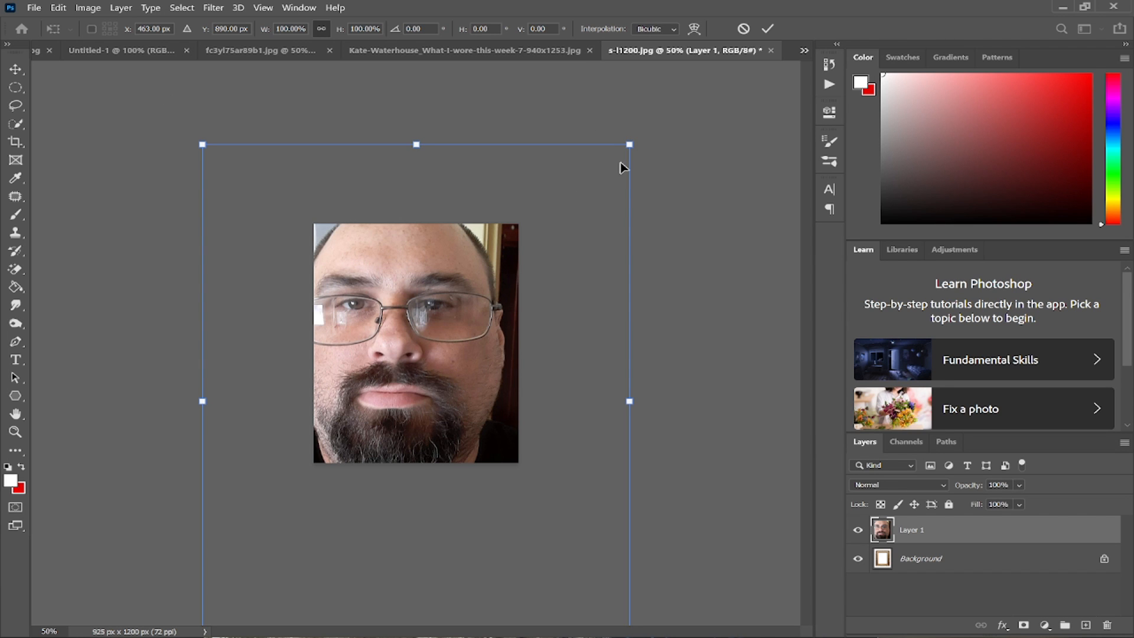
drag(630, 144, 490, 360)
drag(284, 456, 376, 300)
key(ctrl+plus)
scroll(424, 509, up, 1)
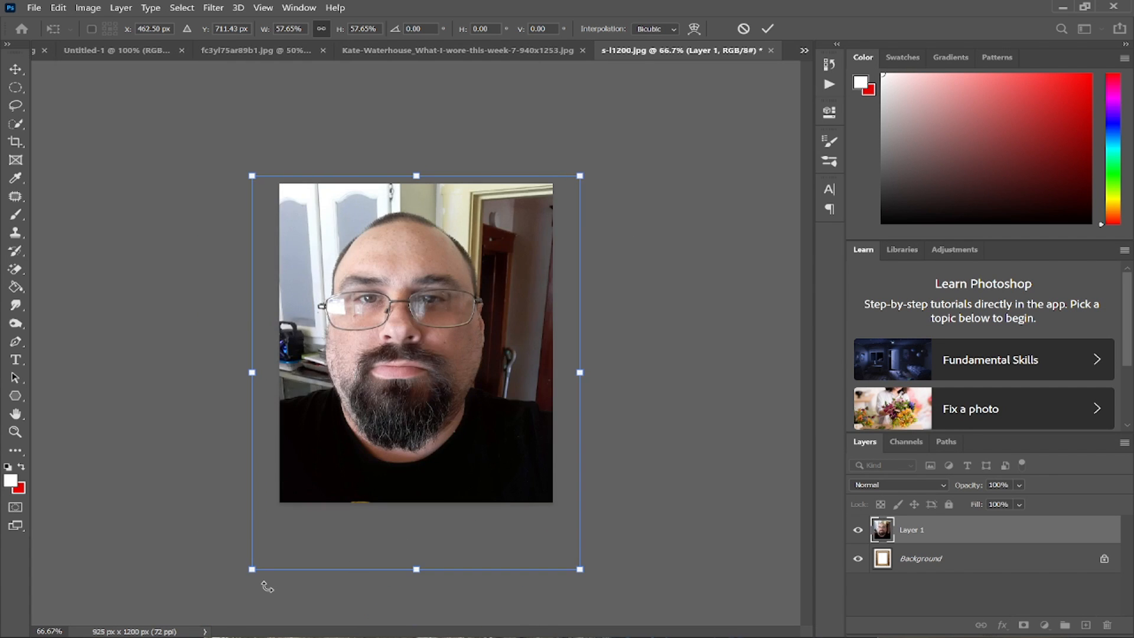
key(ctrl+plus)
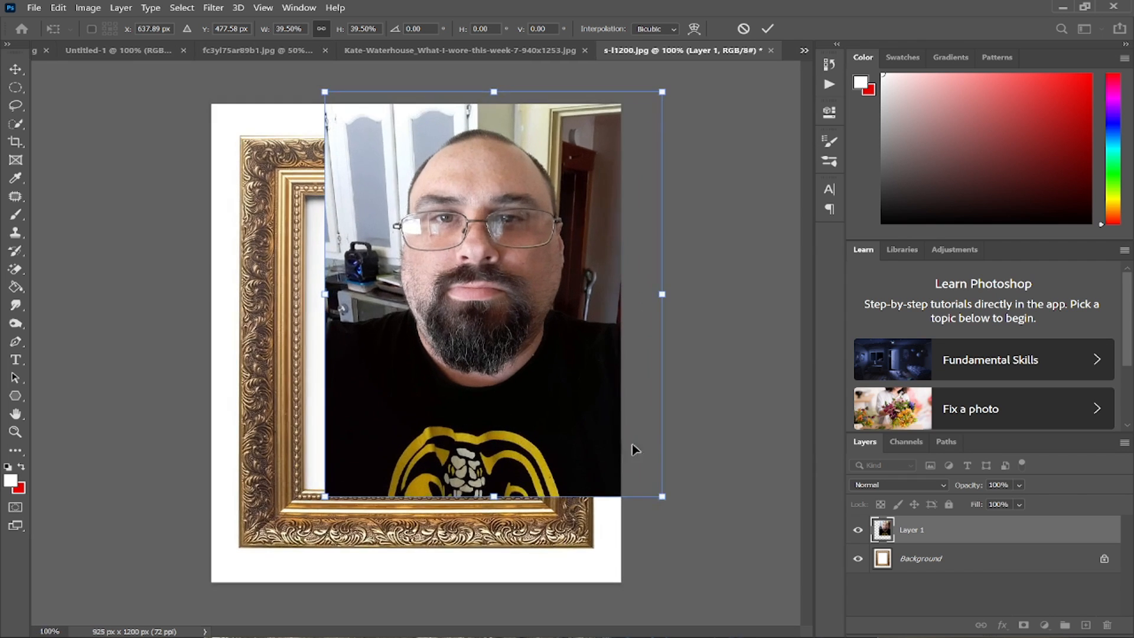
drag(662, 495, 580, 385)
drag(509, 254, 457, 412)
drag(565, 196, 578, 220)
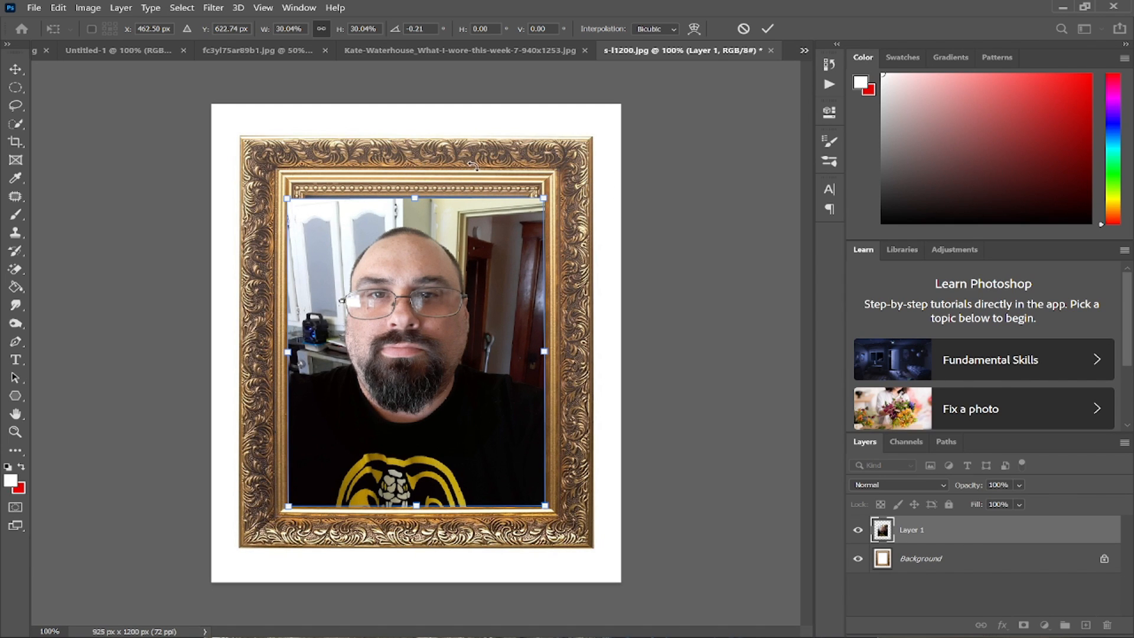
drag(474, 166, 478, 167)
drag(428, 195, 428, 190)
key(Return)
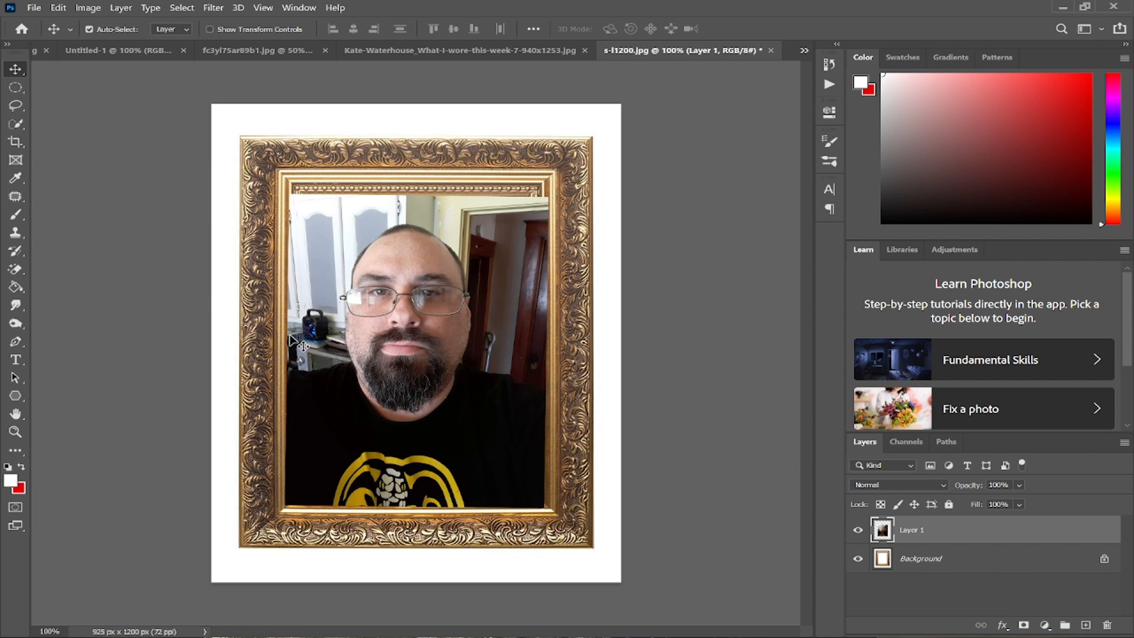
Compare the portrait's edges with the frame underneath and pull the portrait's upper-right corner slightly outward over the frame's inner corner
ctrl+click(285, 221)
ctrl+click(285, 221)
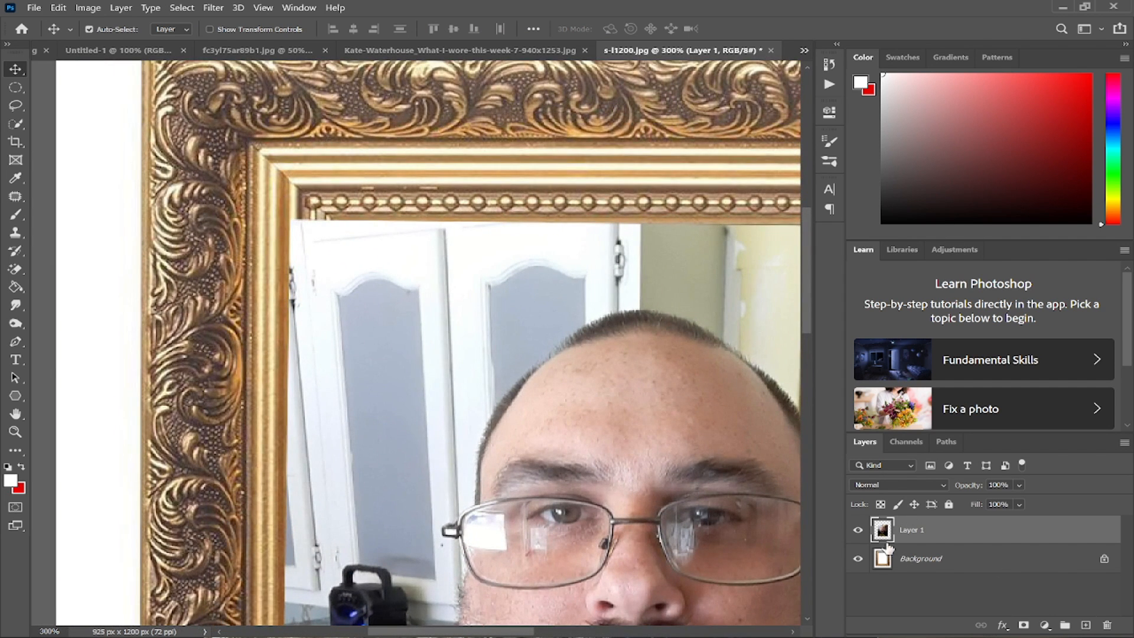
click(859, 531)
click(860, 532)
drag(574, 271, 330, 295)
alt+click(608, 307)
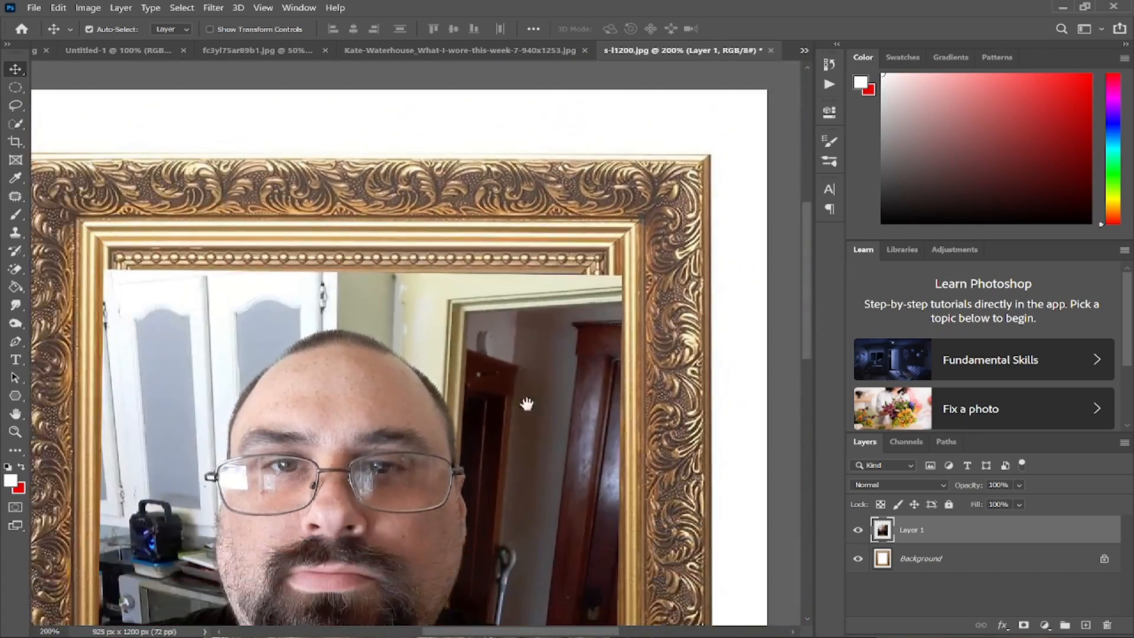
drag(527, 404, 633, 339)
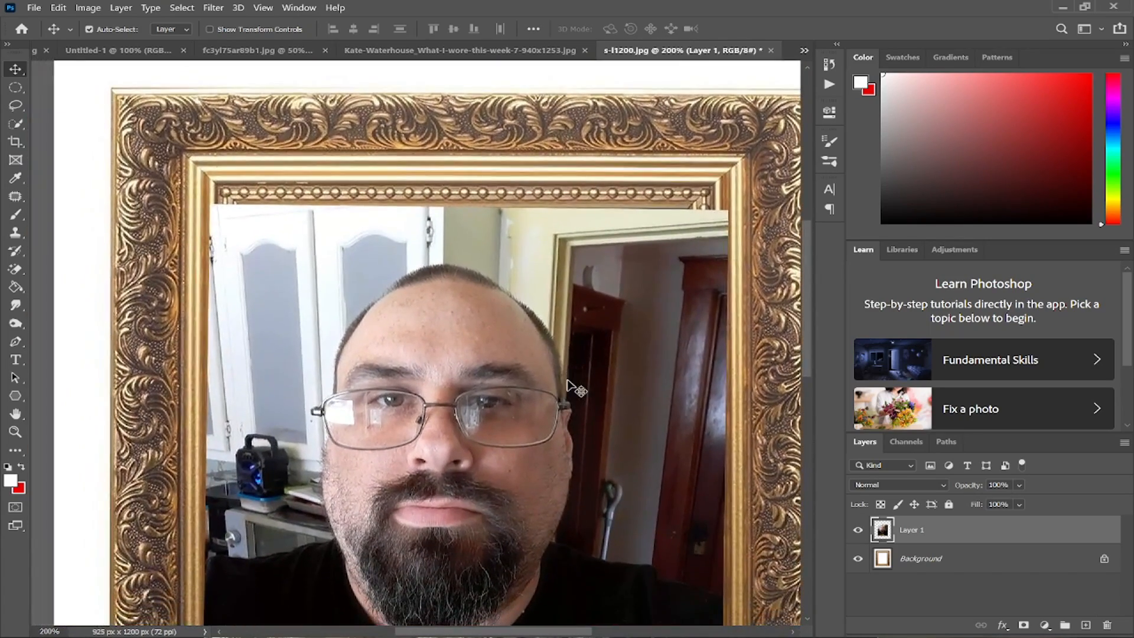
click(708, 310)
key(ctrl+t)
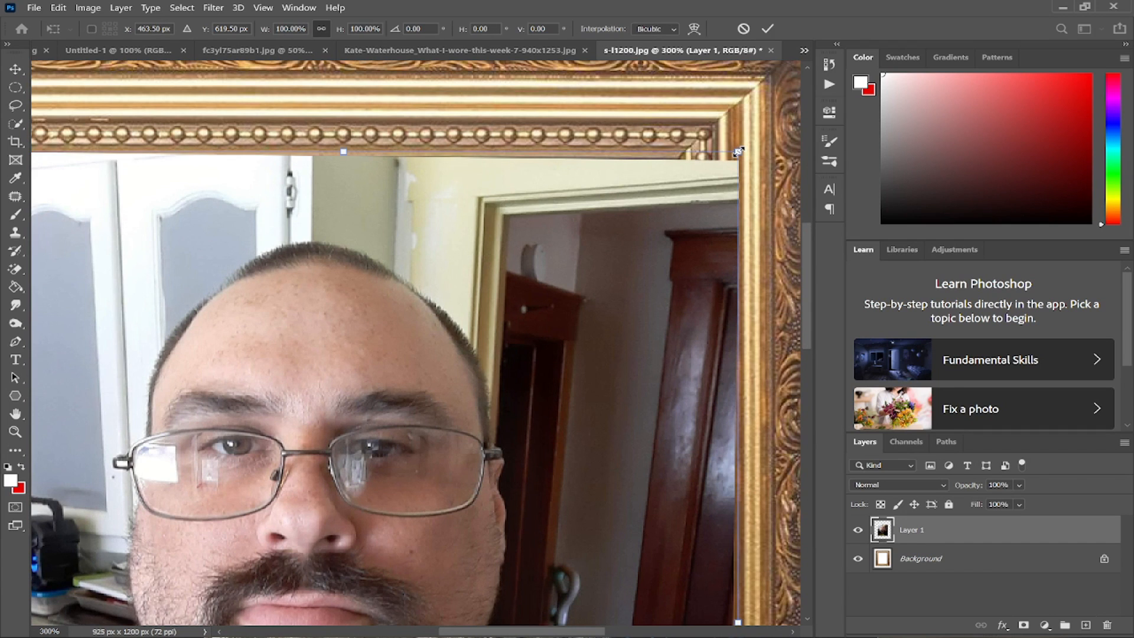
drag(739, 152, 742, 149)
key(Return)
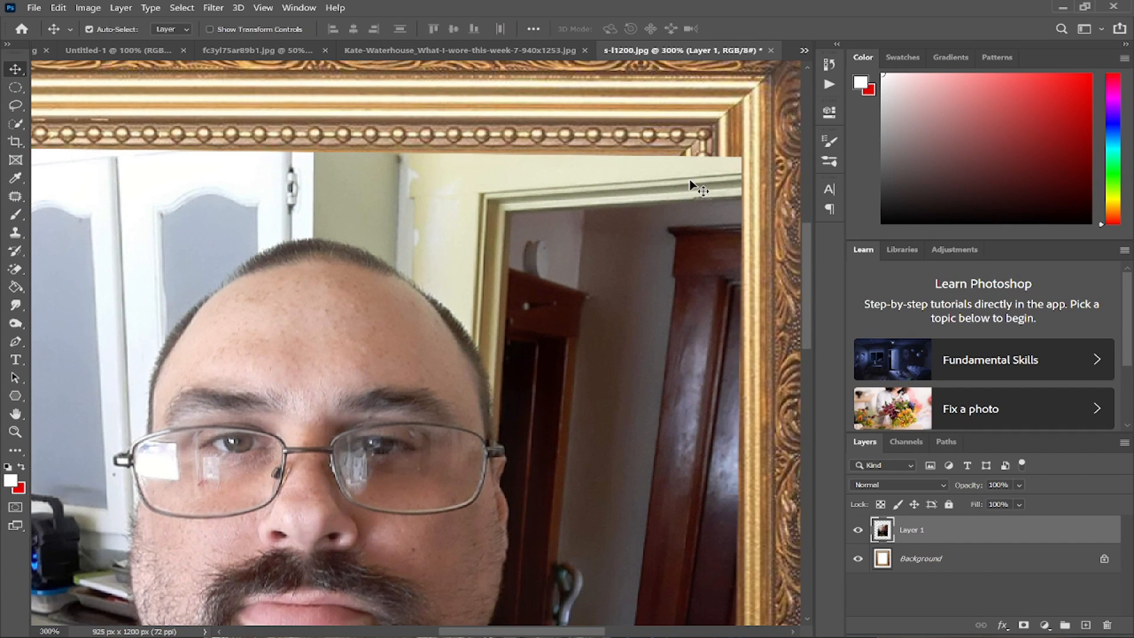
With the Eraser tool, remove the portrait's overlap from the upper part of the frame's right beaded edge
key(t)
drag(697, 188, 628, 160)
key(e)
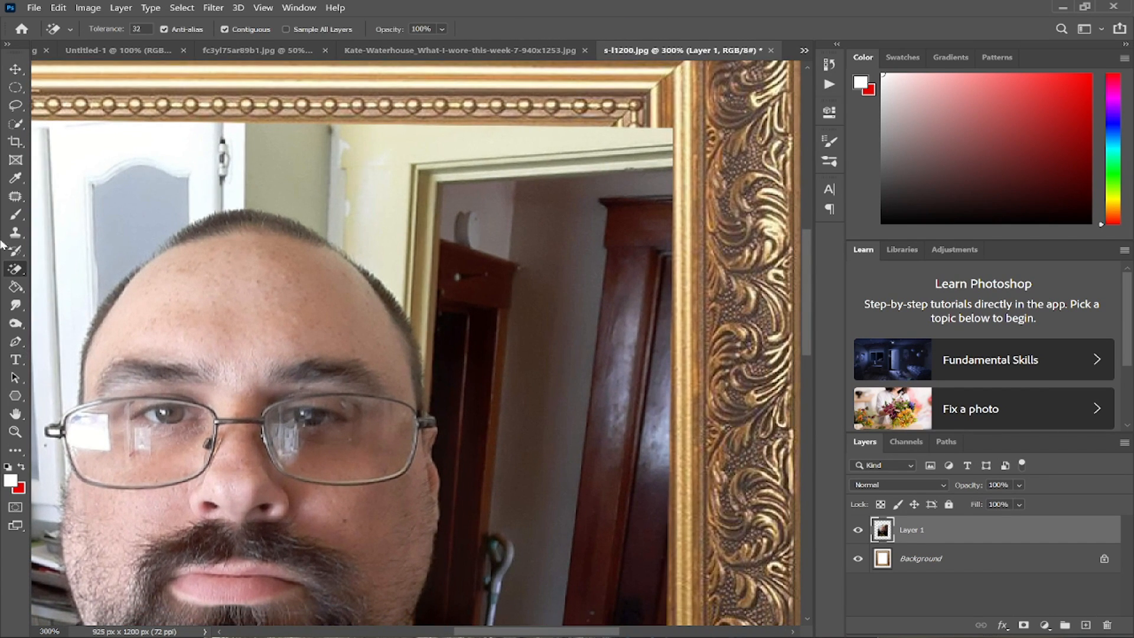
right_click(15, 269)
click(76, 267)
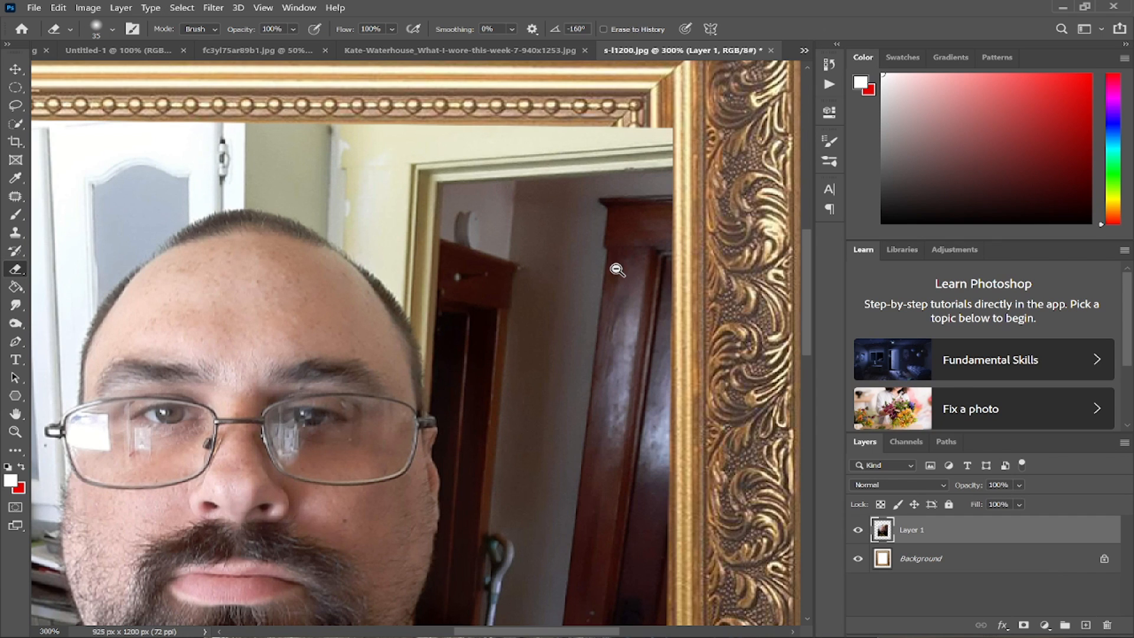
alt+click(617, 269)
mouse_move(641, 173)
mouse_down()
mouse_move(645, 290)
mouse_move(651, 155)
mouse_move(645, 356)
mouse_move(630, 161)
mouse_move(628, 333)
mouse_move(616, 173)
mouse_move(636, 351)
mouse_move(634, 192)
mouse_move(632, 354)
mouse_up()
key([)
mouse_move(633, 243)
mouse_down()
mouse_move(617, 289)
mouse_move(624, 371)
mouse_move(632, 317)
mouse_up()
key(ctrl+z)
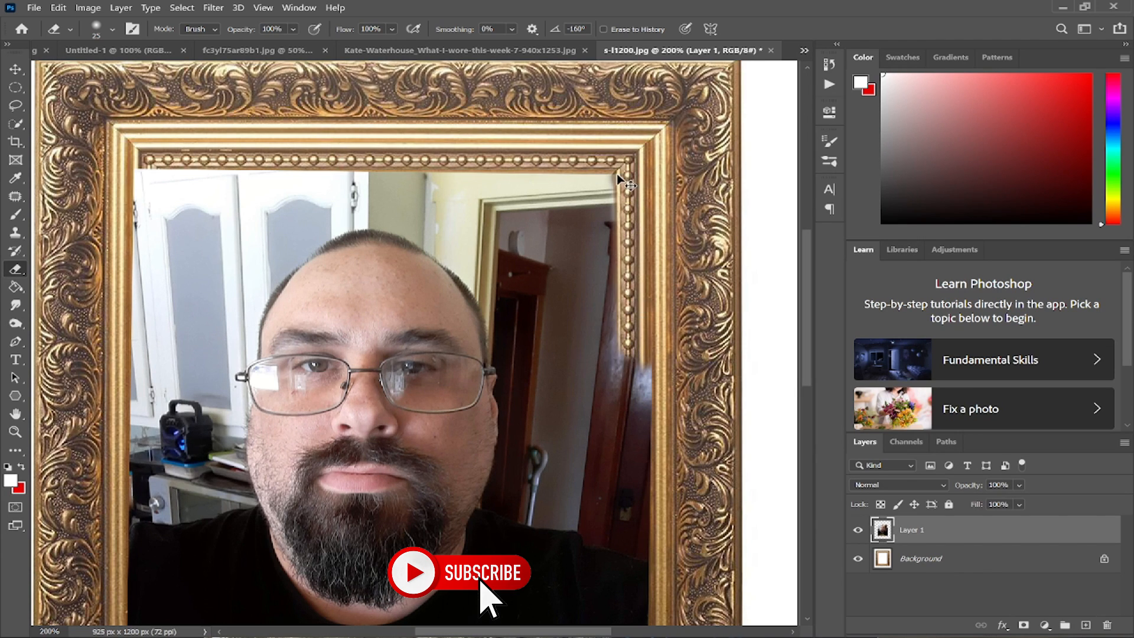
Set the eraser hardness to 72% and continue clearing the right beaded edge with the 25 px brush
right_click(648, 213)
click(800, 273)
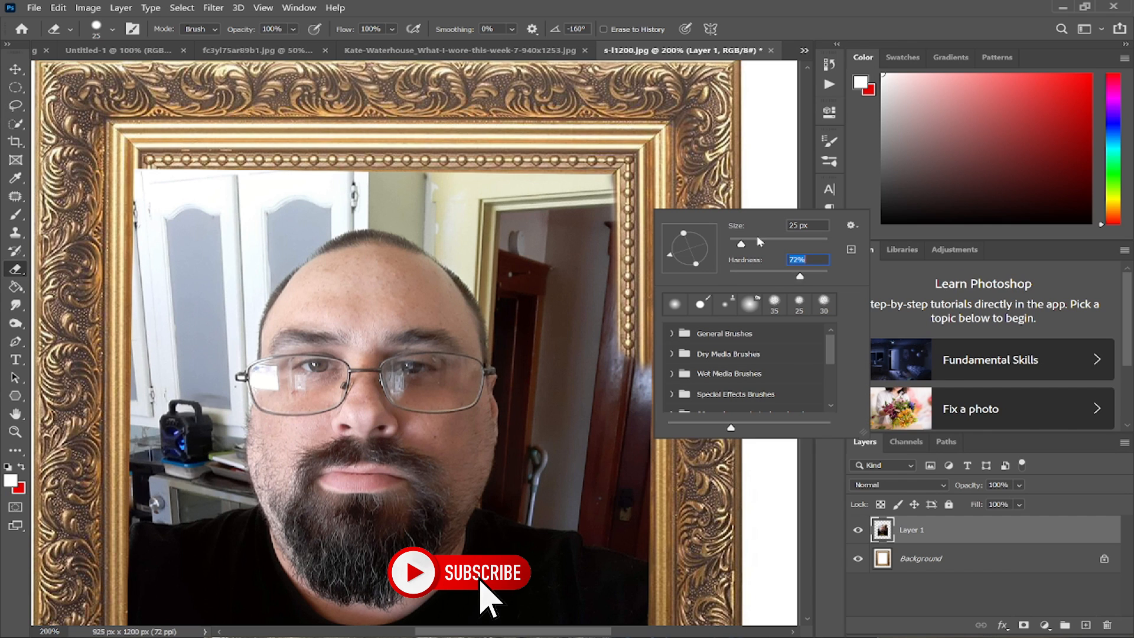
key(Return)
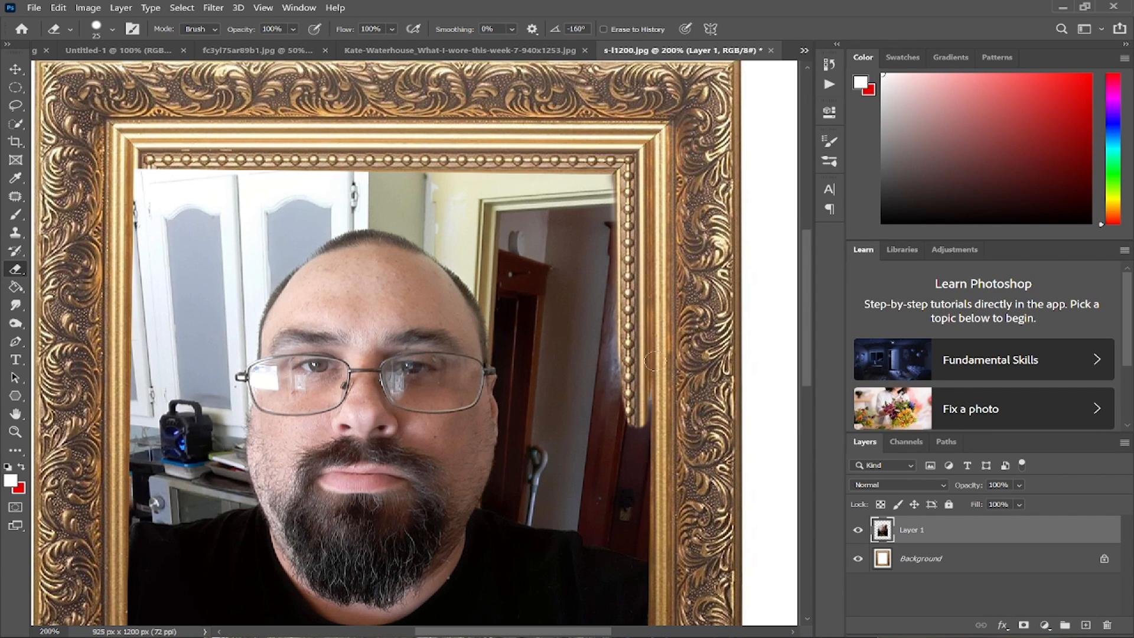
drag(651, 444, 597, 405)
mouse_move(582, 187)
mouse_down()
mouse_move(579, 284)
mouse_move(576, 171)
mouse_move(581, 257)
mouse_move(538, 124)
mouse_move(542, 280)
mouse_up()
key(ctrl+z)
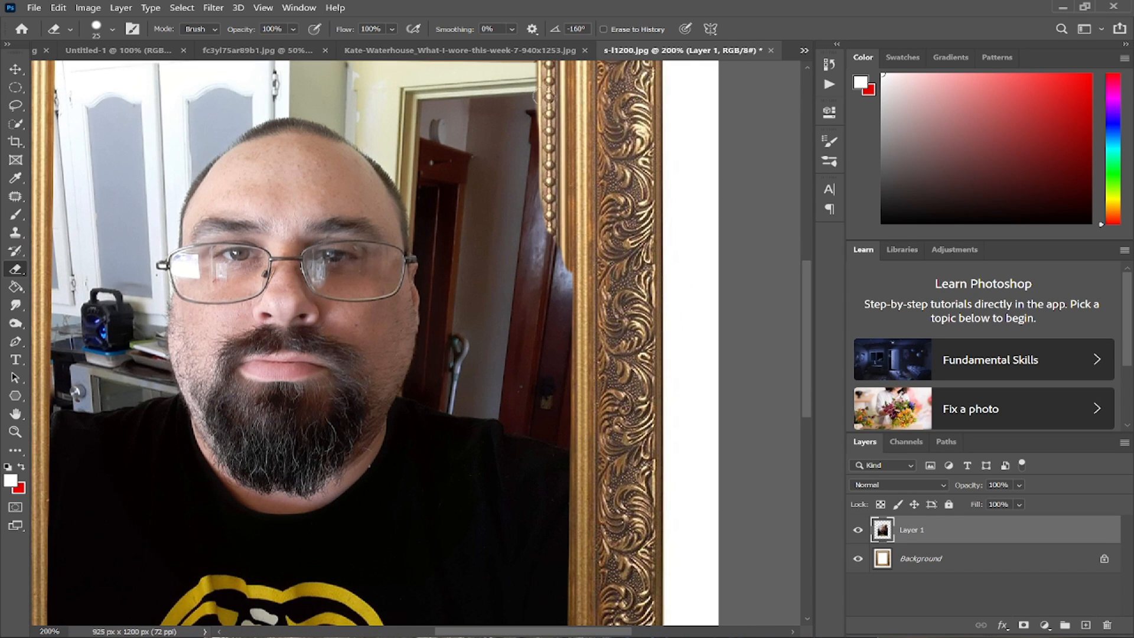
Erase the portrait's overlap farther down the frame's right beaded edge, undoing the uneven strokes
drag(551, 138, 552, 254)
mouse_move(551, 123)
mouse_down()
mouse_move(553, 97)
mouse_move(555, 415)
mouse_up()
mouse_move(556, 292)
mouse_down()
mouse_move(517, 149)
mouse_move(525, 123)
mouse_move(521, 375)
mouse_move(509, 151)
mouse_move(519, 379)
mouse_up()
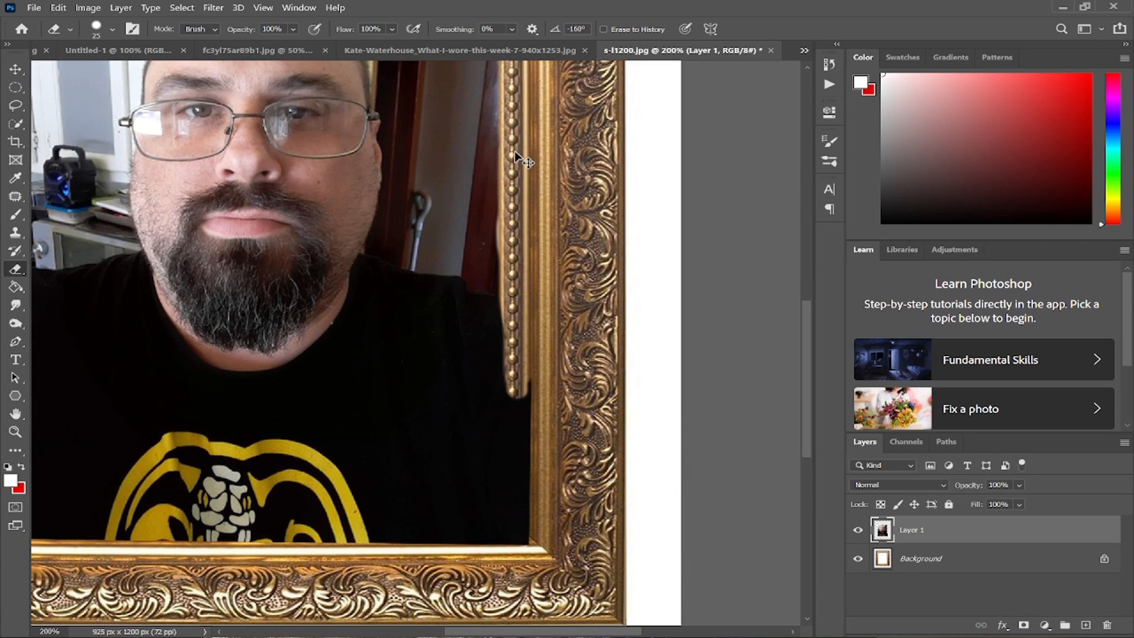
key(ctrl+z)
mouse_move(513, 122)
mouse_down()
mouse_move(507, 138)
mouse_move(523, 159)
mouse_move(513, 373)
mouse_up()
key(ctrl+z)
key(ctrl+z)
drag(519, 296, 521, 288)
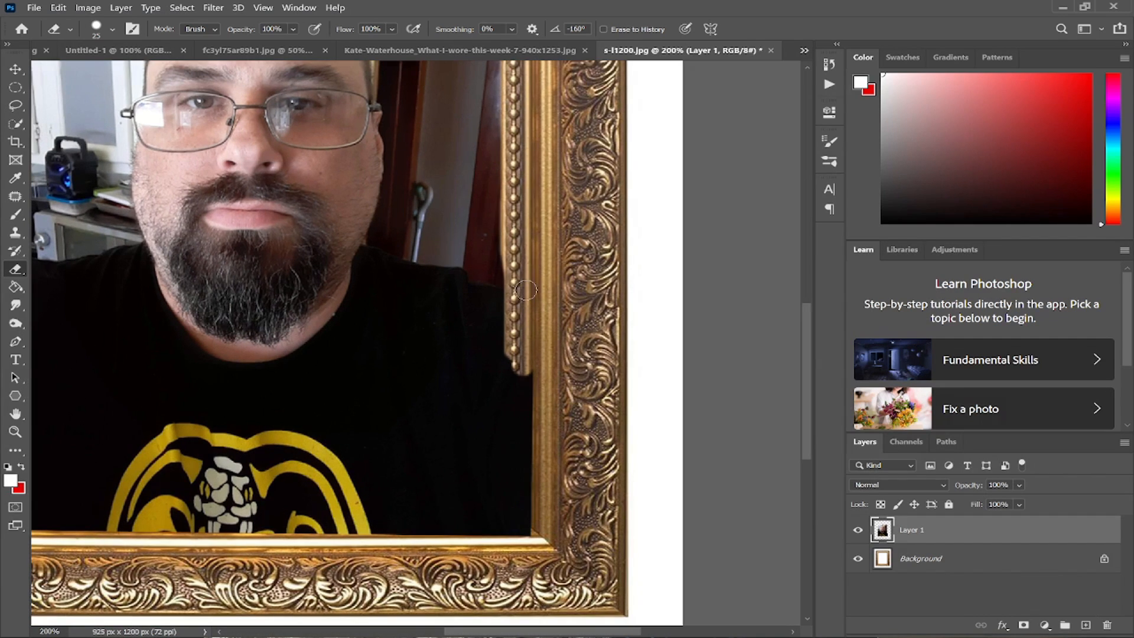
Enlarge the eraser to 45 px and clear the right beaded edge down to the frame's lower-right inner corner
key(bracketright)
key(bracketright)
key(bracketright)
key(bracketright)
drag(522, 239, 513, 308)
drag(521, 262, 529, 497)
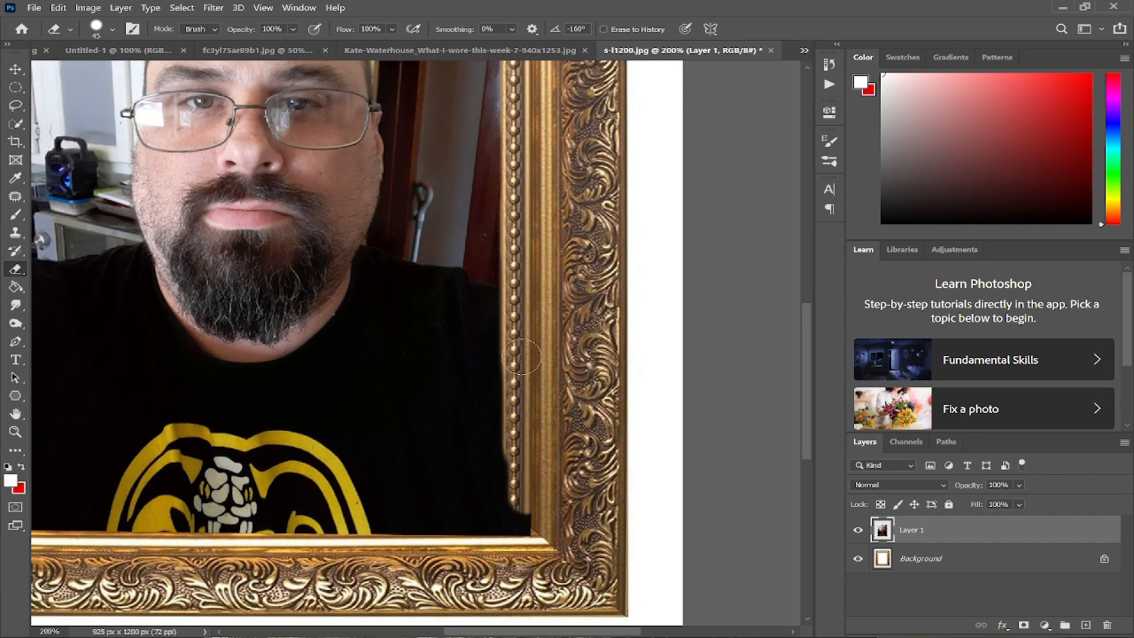
drag(524, 304, 522, 527)
key(ctrl+z)
Erase the portrait's overlap along the frame's lower beaded edge, from the right inner corner to the left one
drag(530, 570, 608, 511)
drag(606, 465, 283, 464)
key(ctrl+z)
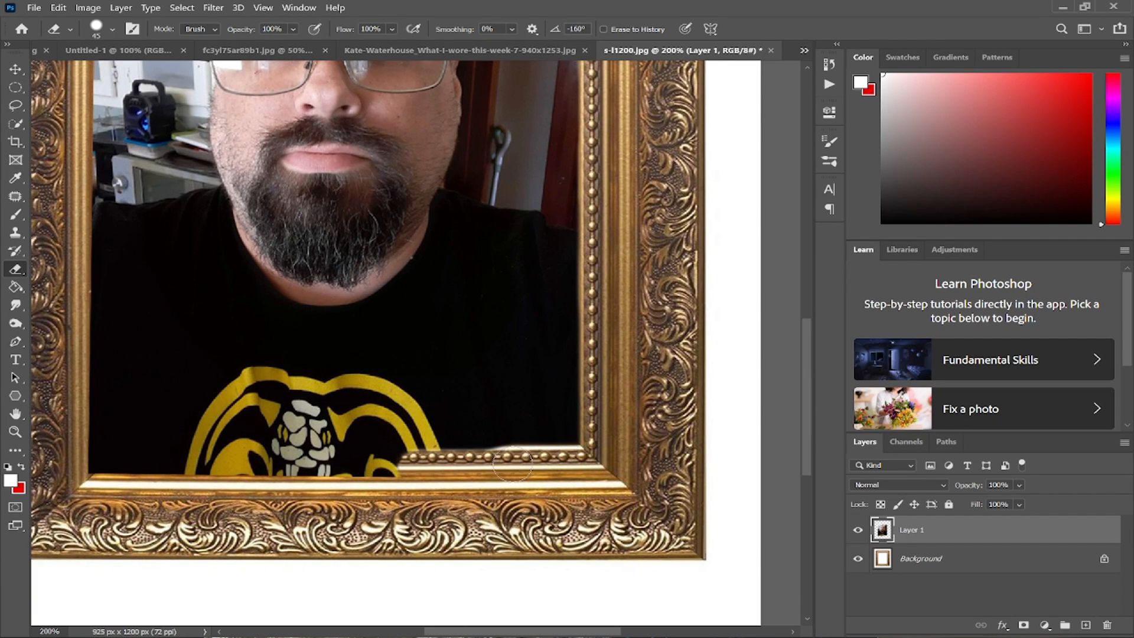
drag(513, 466, 343, 470)
drag(498, 468, 101, 464)
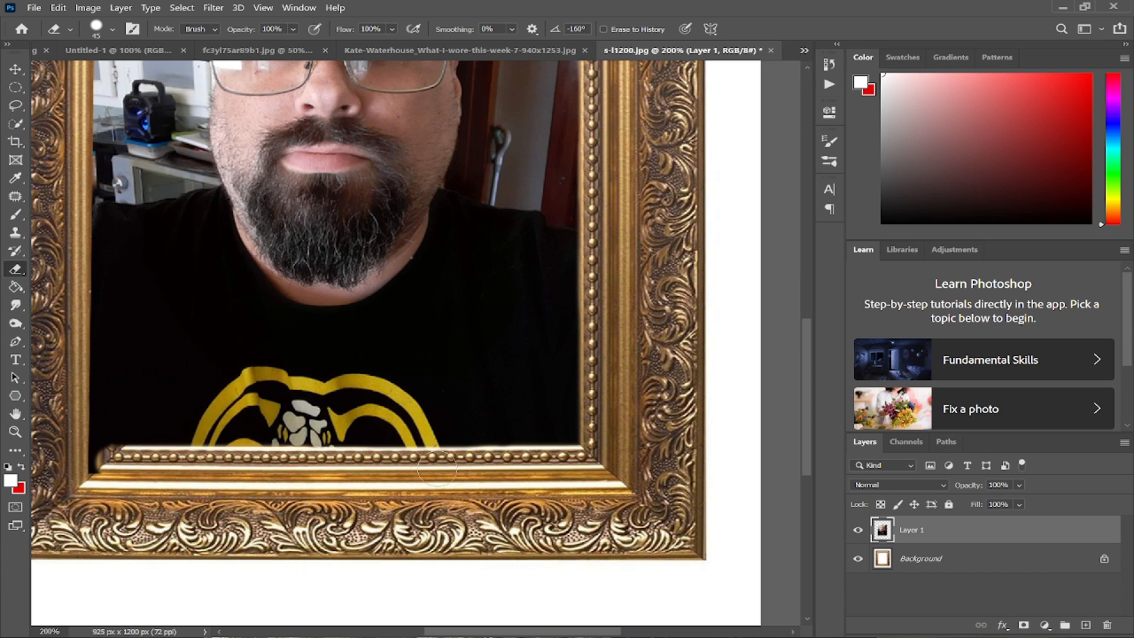
Erase the portrait's overlap up the frame's left beaded edge from the lower inner corner, undoing the unwanted strokes
scroll(316, 467, left, 5)
mouse_move(414, 466)
mouse_down()
mouse_move(394, 324)
mouse_move(411, 190)
mouse_move(410, 347)
mouse_move(413, 204)
mouse_move(425, 418)
mouse_move(426, 220)
mouse_move(429, 468)
mouse_move(423, 207)
mouse_move(428, 415)
mouse_up()
key(ctrl+z)
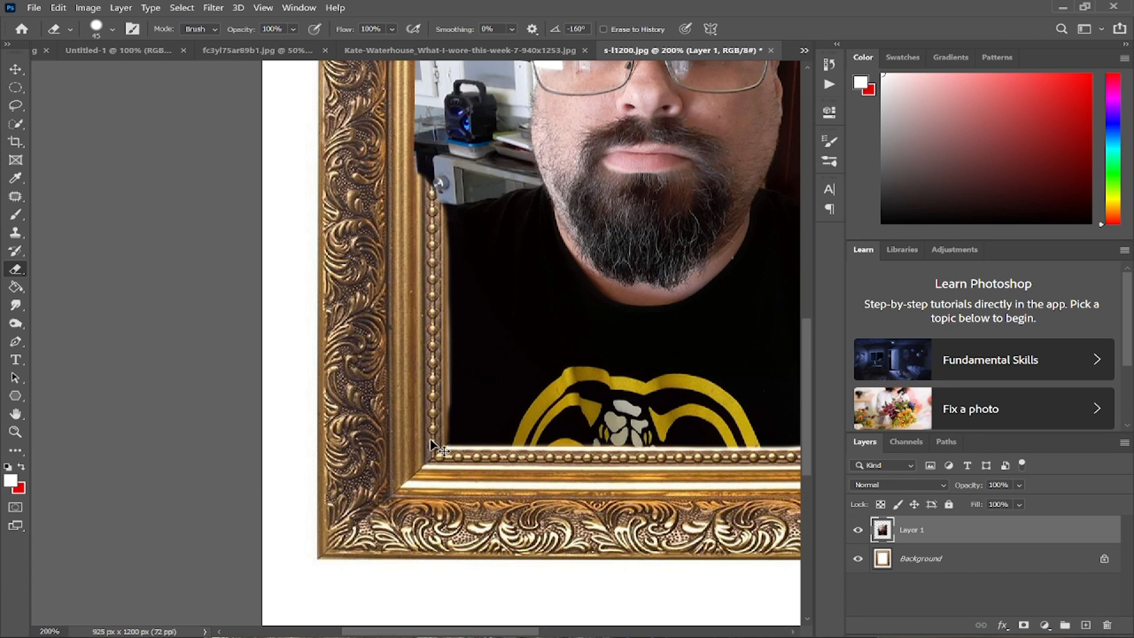
key(ctrl+z)
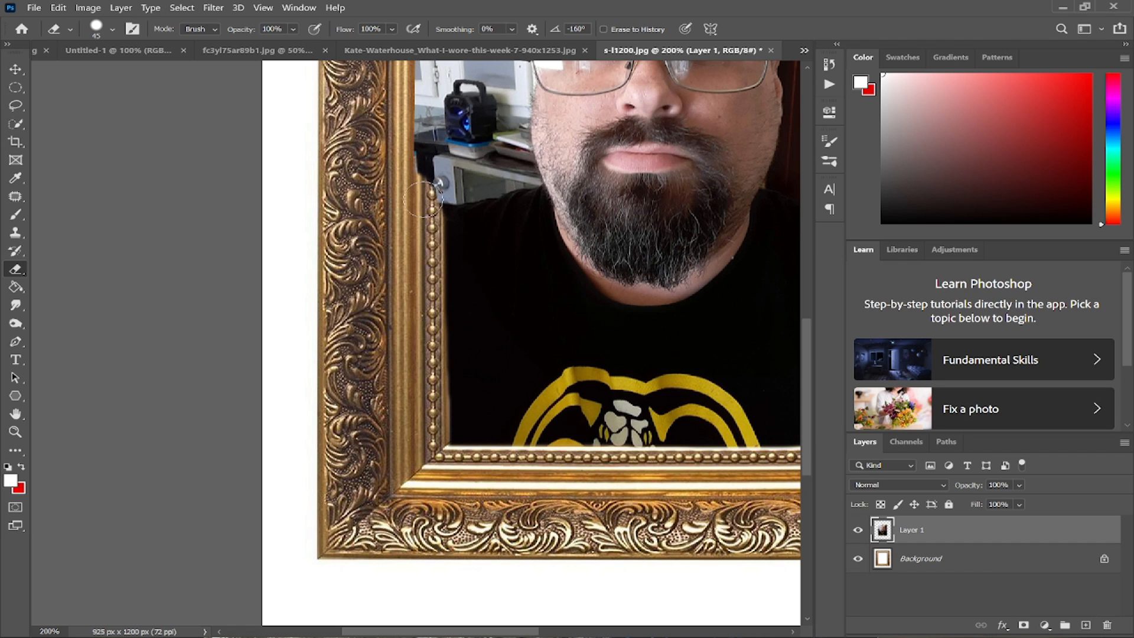
scroll(418, 425, up, 5)
drag(418, 425, 412, 461)
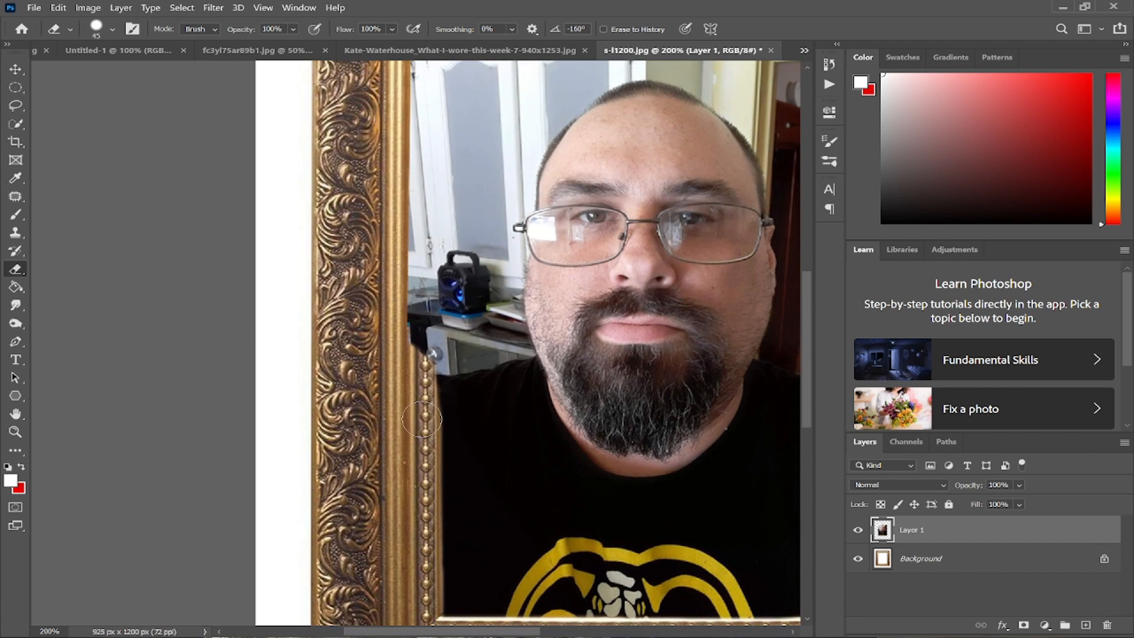
drag(414, 188, 414, 420)
Clear the portrait's overlap from the upper part of the left beaded edge, up to the frame's upper-left inner corner
scroll(420, 378, up, 4)
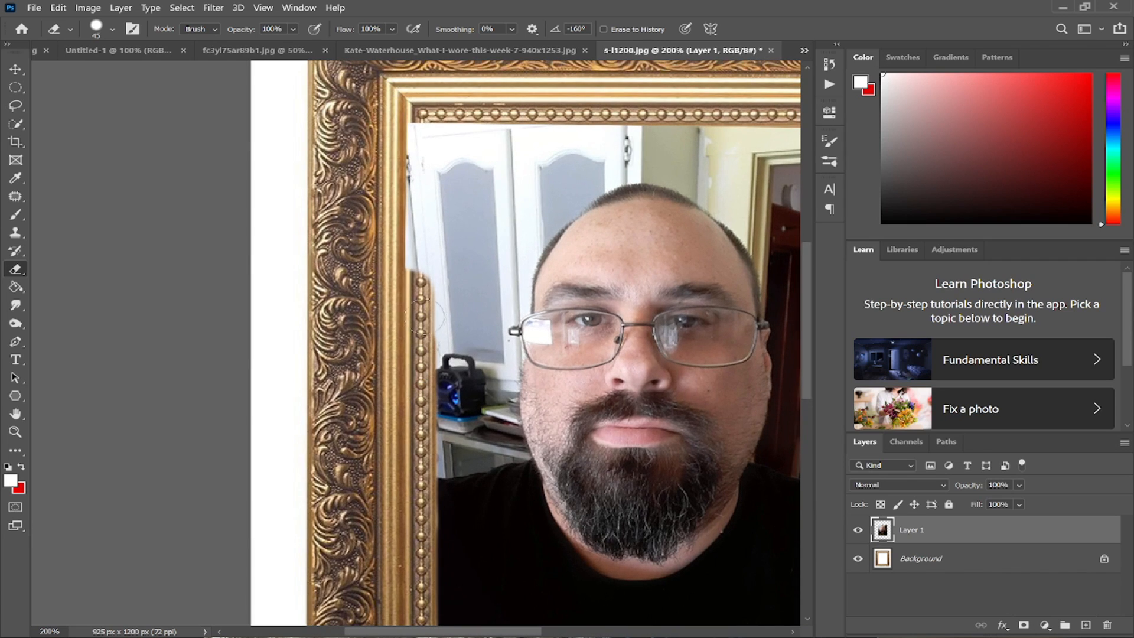
mouse_move(414, 95)
mouse_down()
mouse_move(400, 255)
mouse_move(398, 145)
mouse_move(414, 116)
mouse_move(410, 214)
mouse_up()
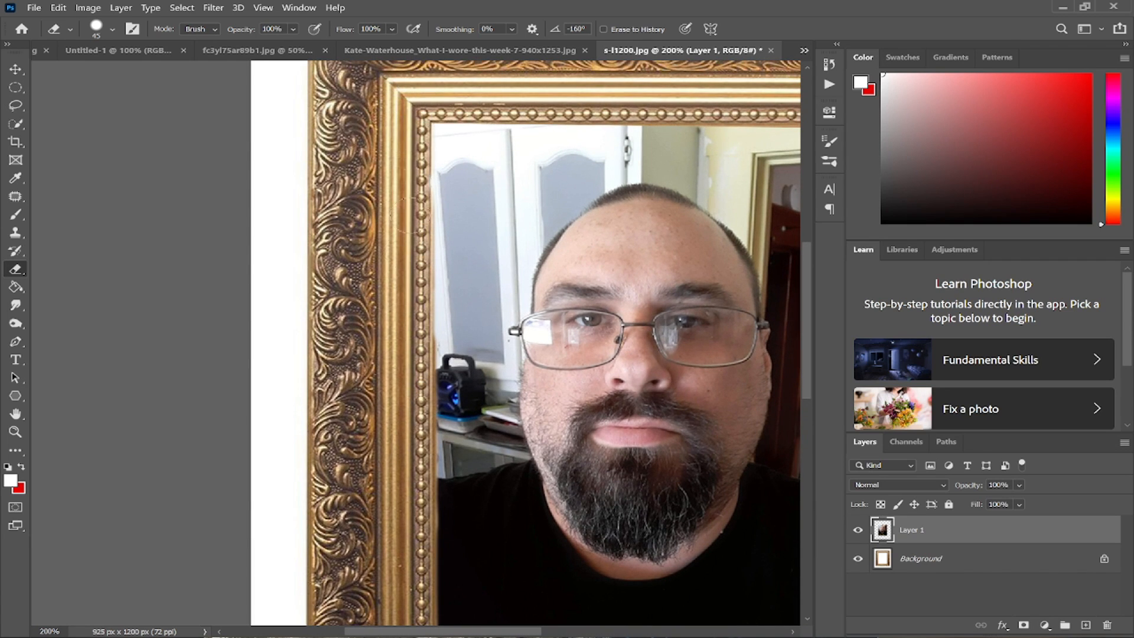
drag(416, 160, 417, 313)
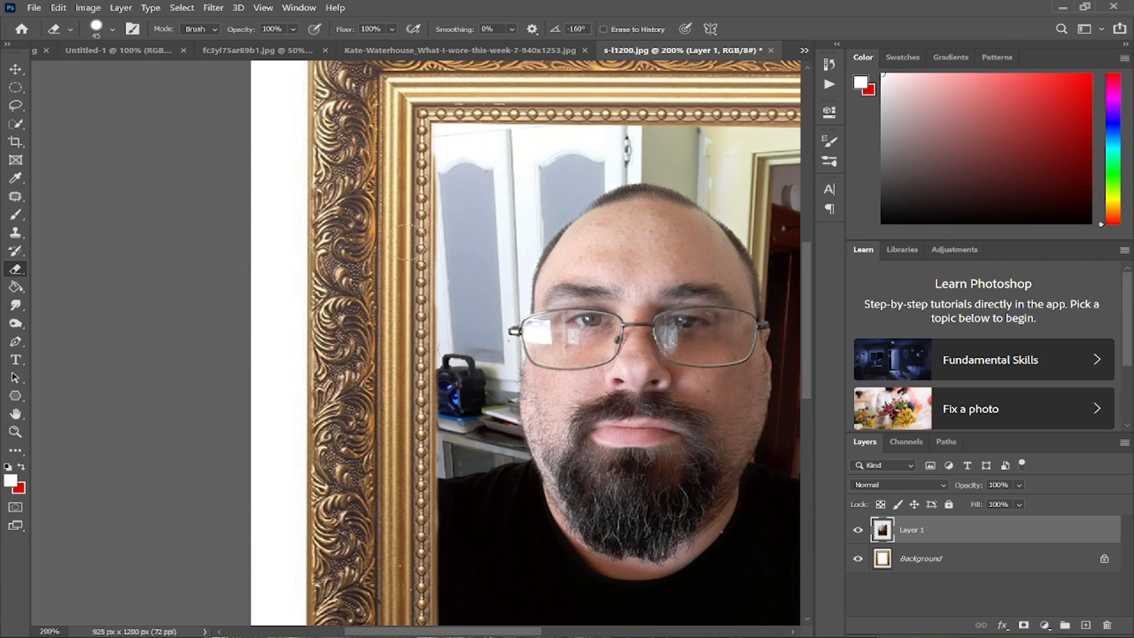
drag(410, 139, 416, 85)
mouse_move(405, 158)
mouse_down()
mouse_move(313, 232)
mouse_move(402, 181)
mouse_move(479, 179)
mouse_up()
drag(409, 185, 564, 188)
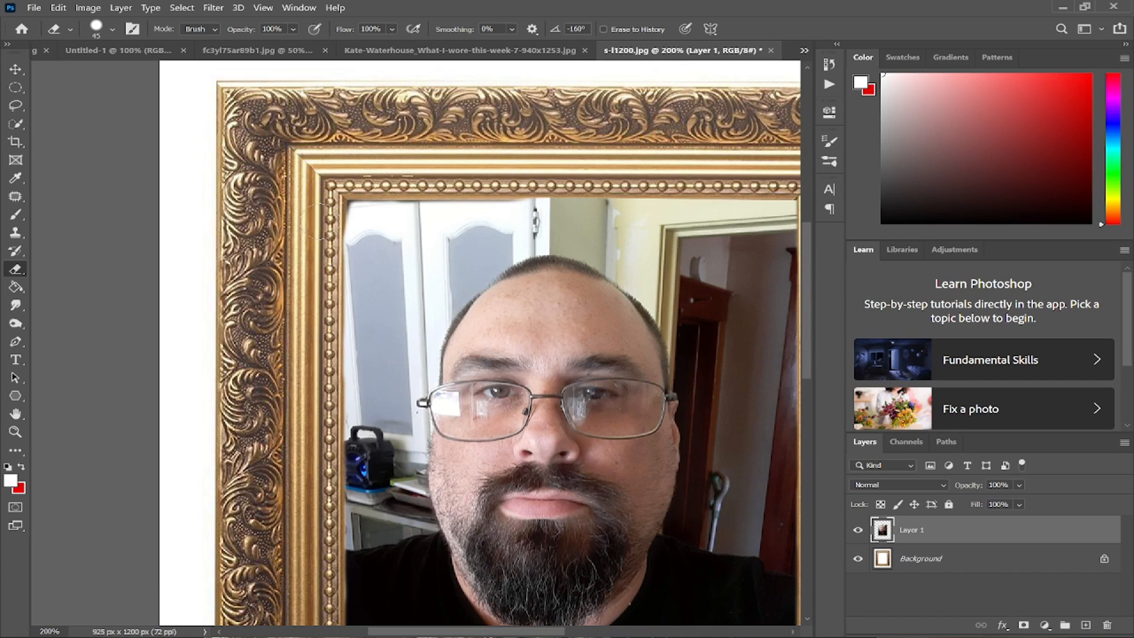
drag(385, 226, 310, 215)
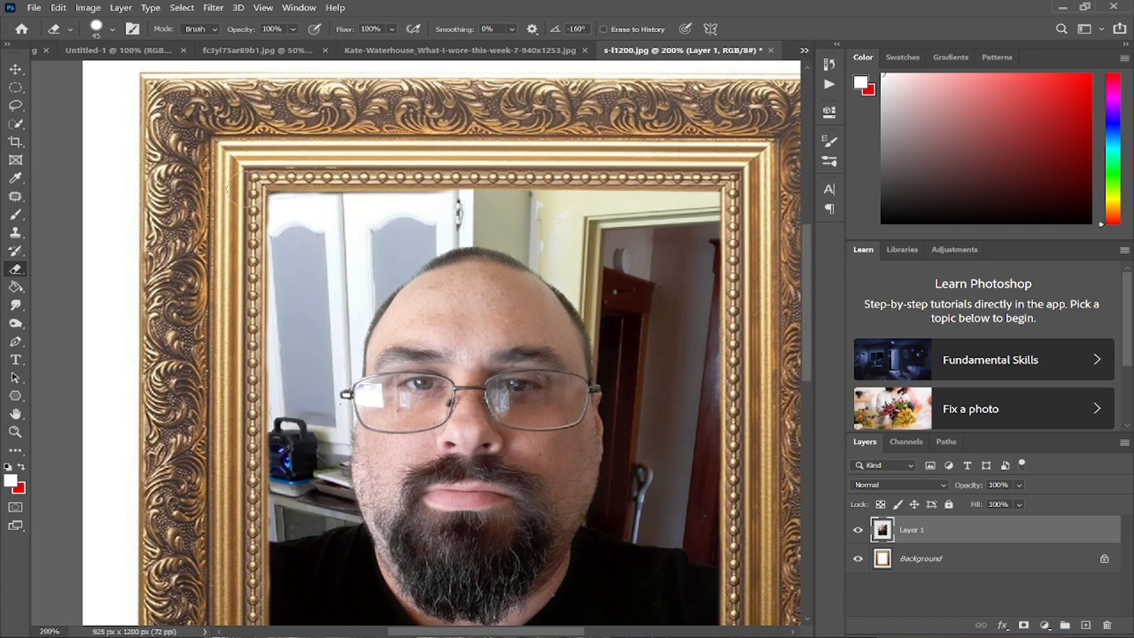
Erase the portrait's overlap along the frame's upper beaded edge, between the left and right inner corners
mouse_move(441, 177)
mouse_down()
mouse_move(523, 176)
mouse_move(506, 176)
mouse_up()
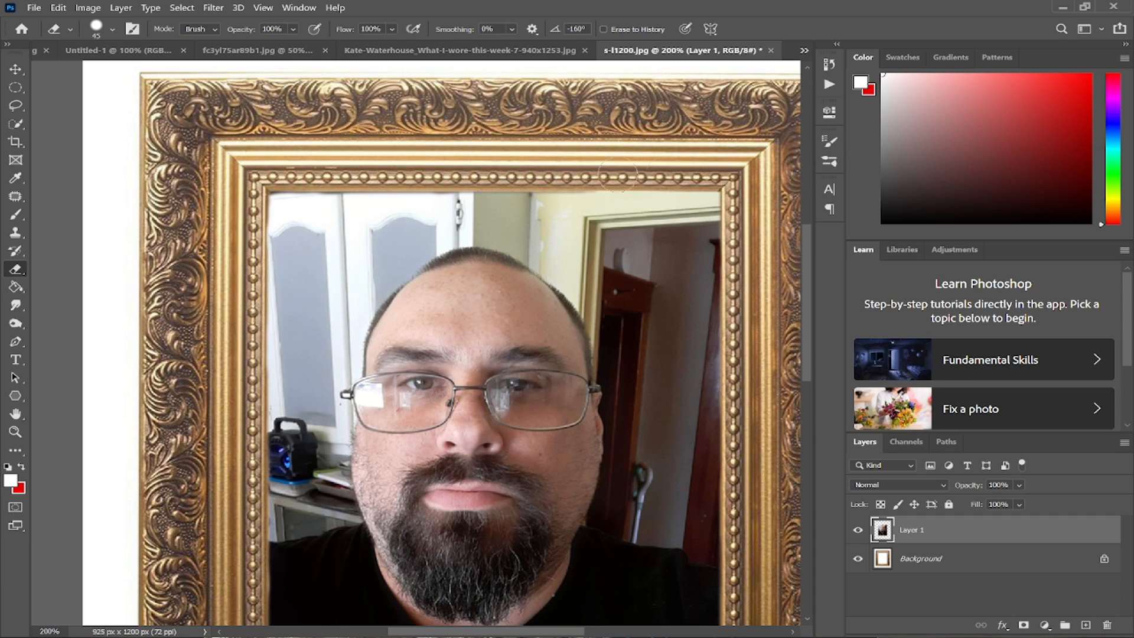
drag(619, 174, 545, 175)
mouse_move(426, 176)
mouse_down()
mouse_move(486, 178)
mouse_move(263, 177)
mouse_up()
mouse_move(581, 176)
mouse_down()
mouse_move(725, 176)
mouse_move(702, 178)
mouse_move(739, 192)
mouse_up()
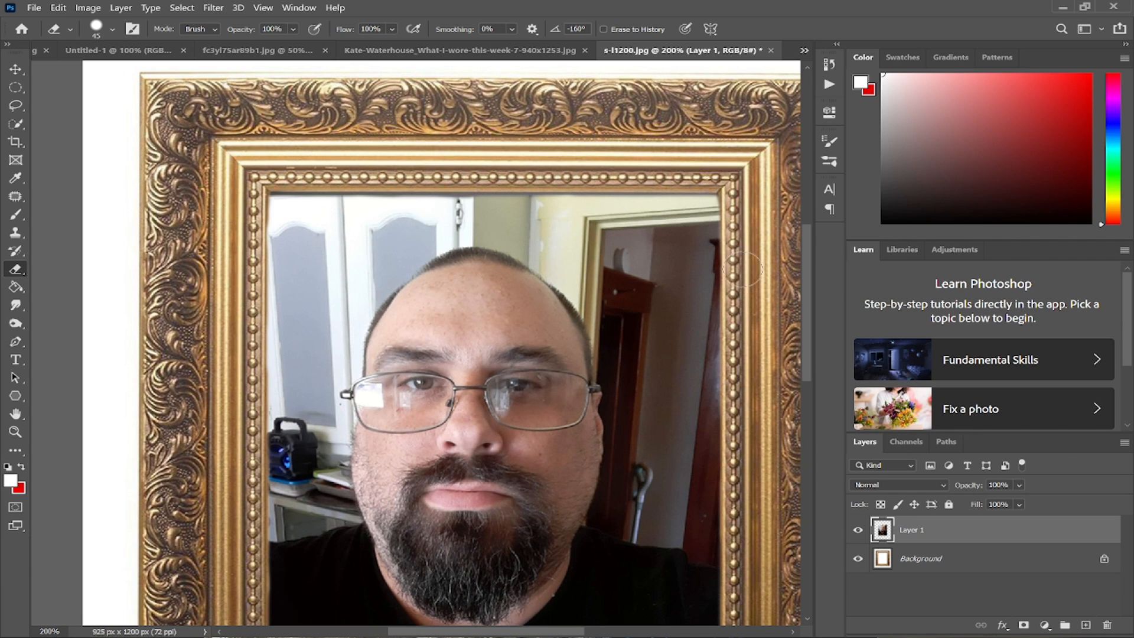
mouse_move(589, 216)
mouse_down()
mouse_move(387, 248)
mouse_move(431, 248)
mouse_up()
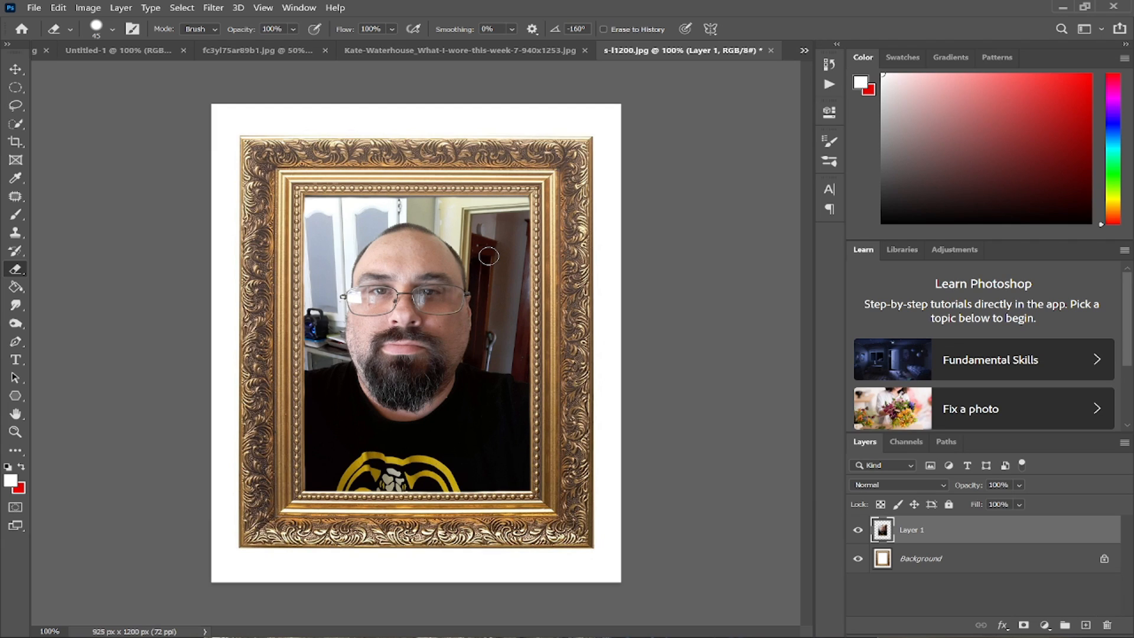
drag(488, 255, 478, 260)
On the Background layer, make a rectangular marquee selection around the outer edges of the gold frame
key(m)
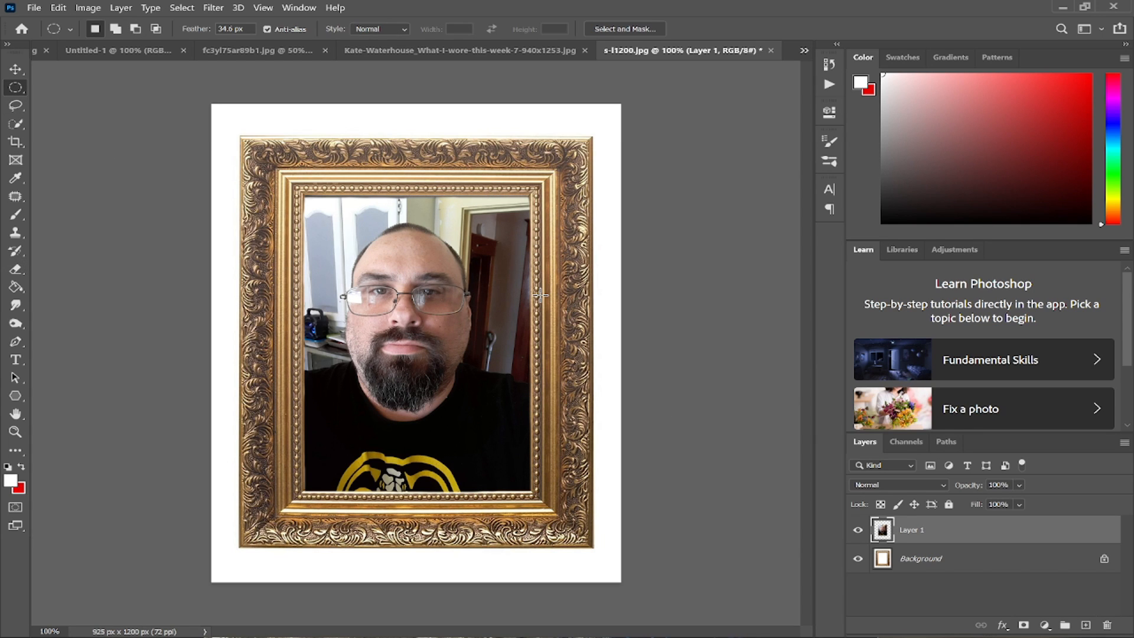
click(945, 558)
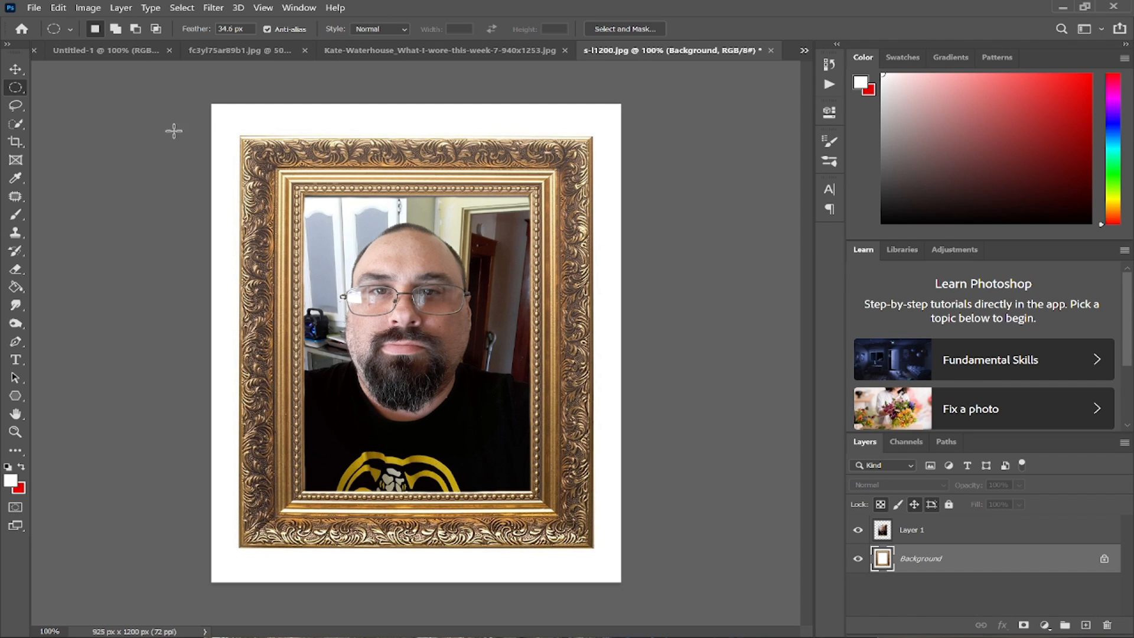
right_click(14, 88)
click(83, 89)
right_click(16, 89)
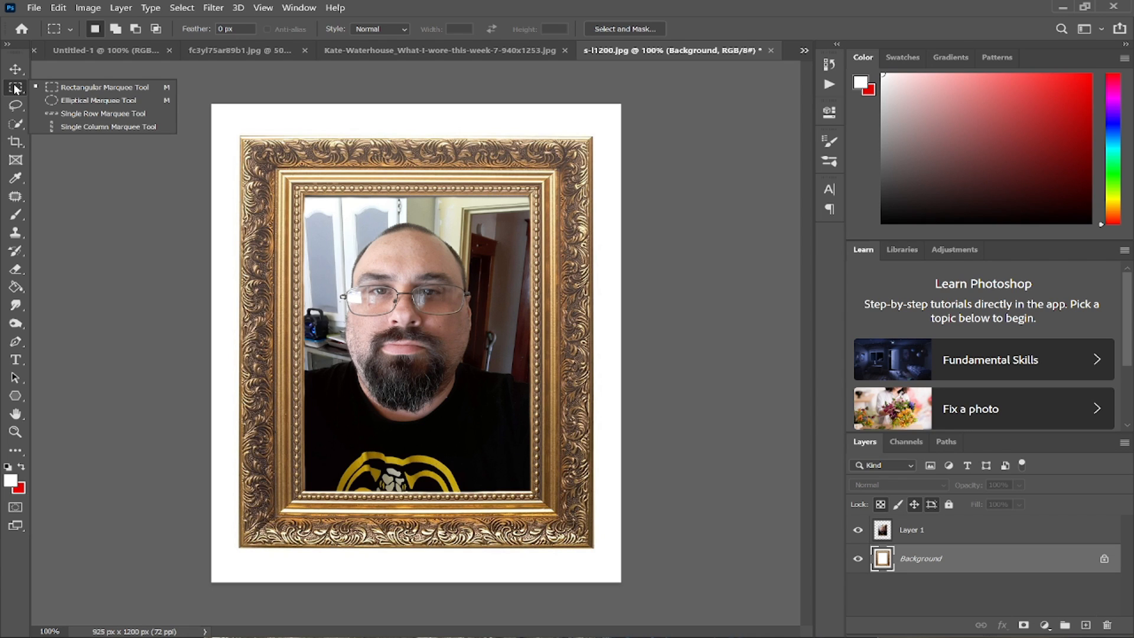
click(15, 89)
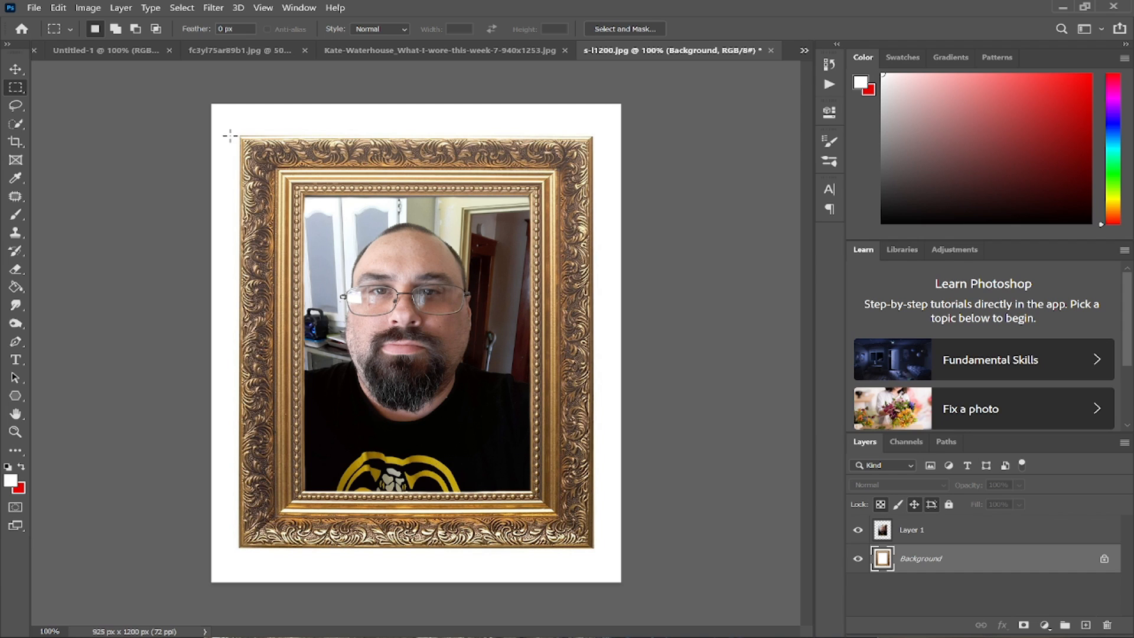
drag(240, 137, 592, 547)
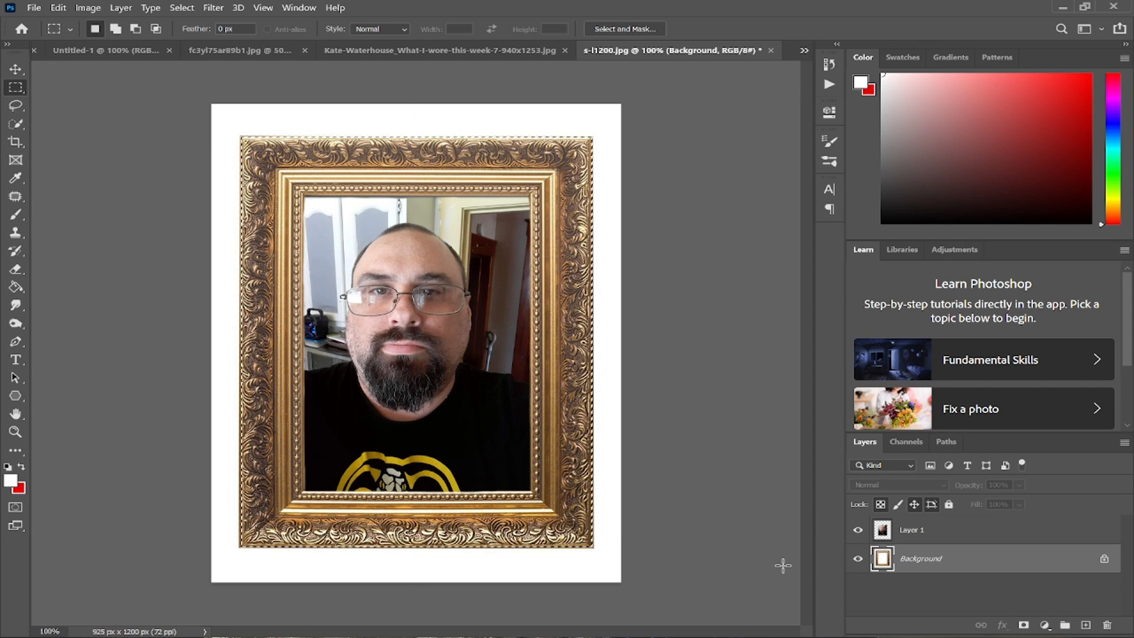
Copy the selected frame from the Background layer onto a new layer and hide the Background layer
click(926, 540)
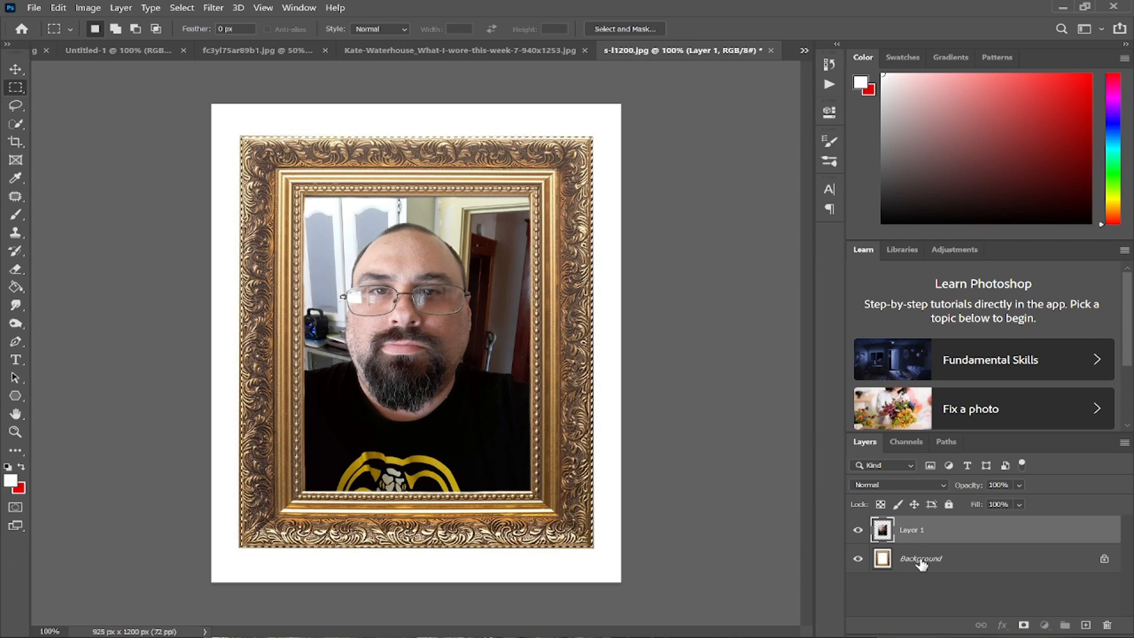
click(923, 559)
click(938, 539)
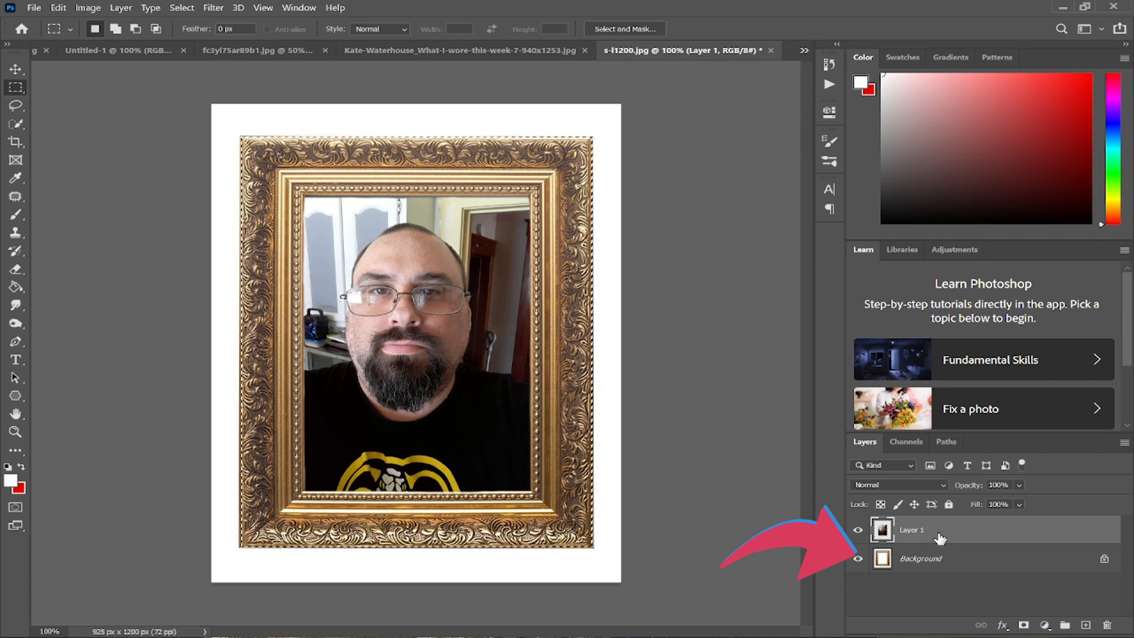
click(945, 565)
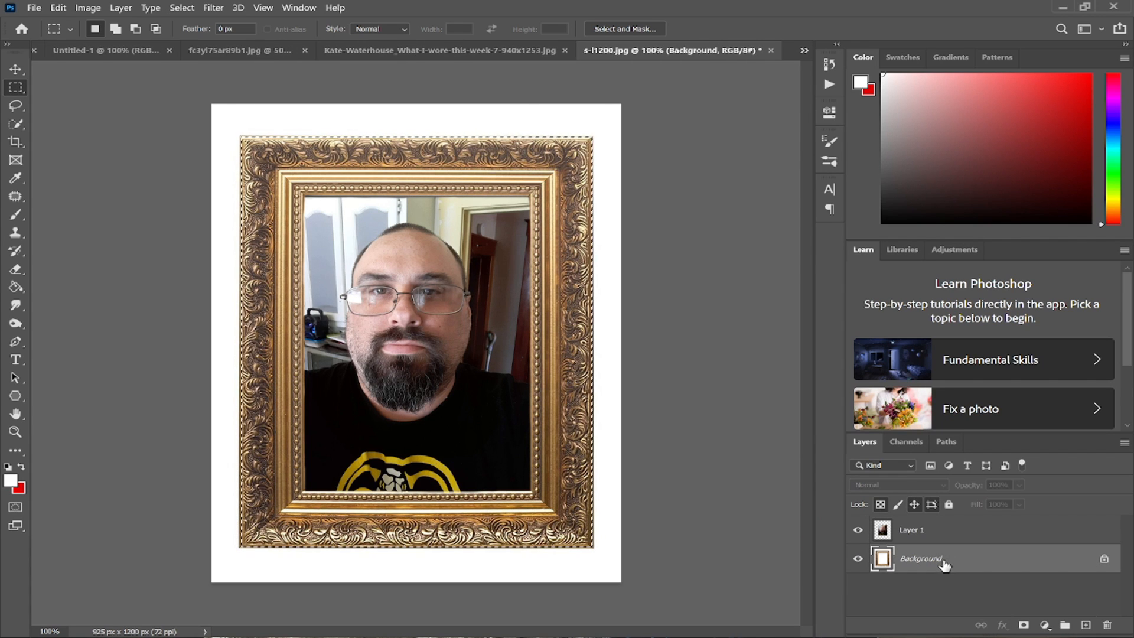
click(936, 531)
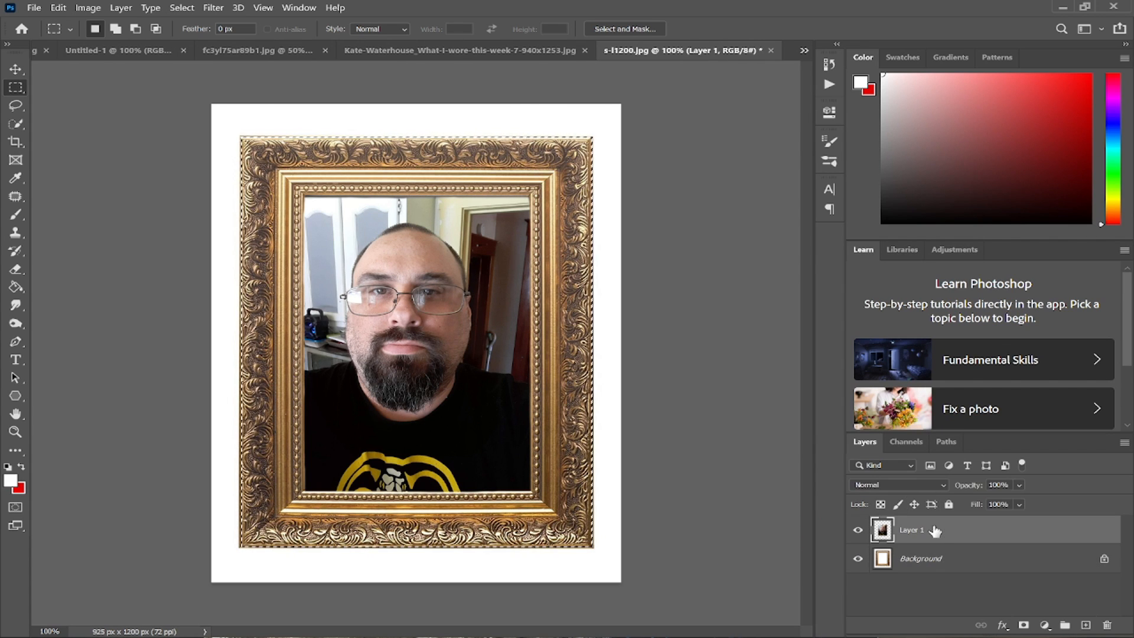
click(945, 564)
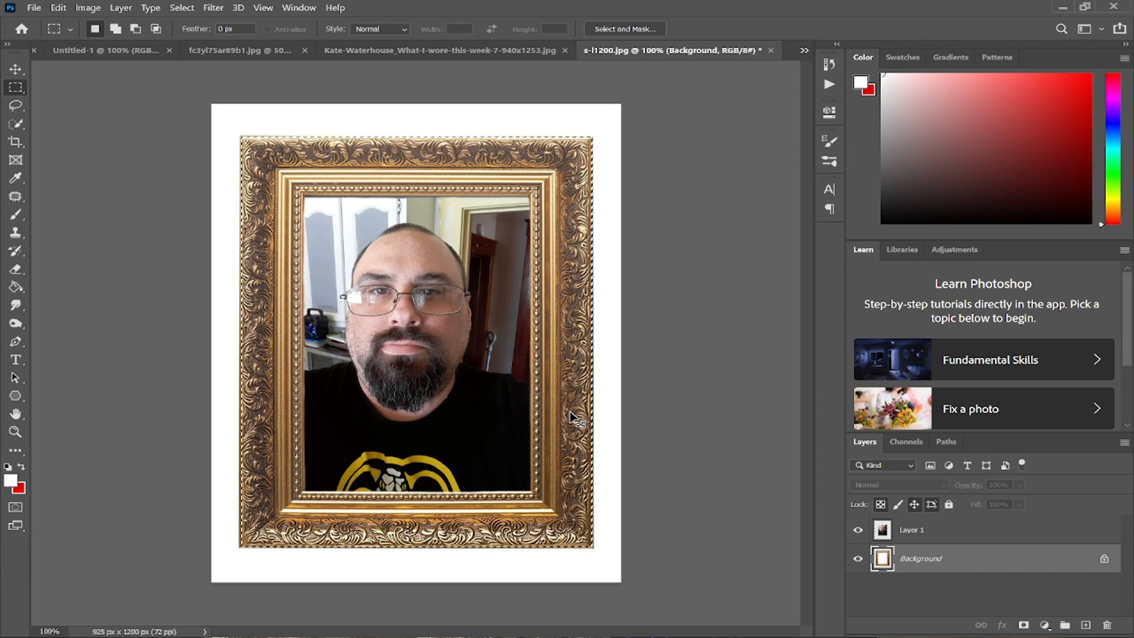
key(ctrl+j)
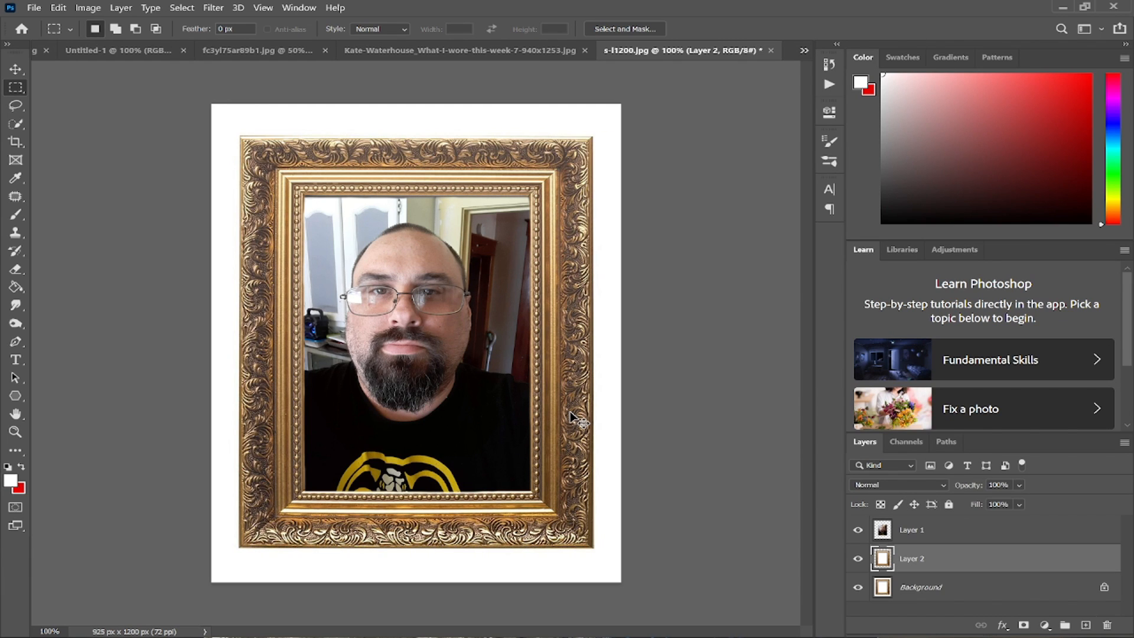
click(859, 587)
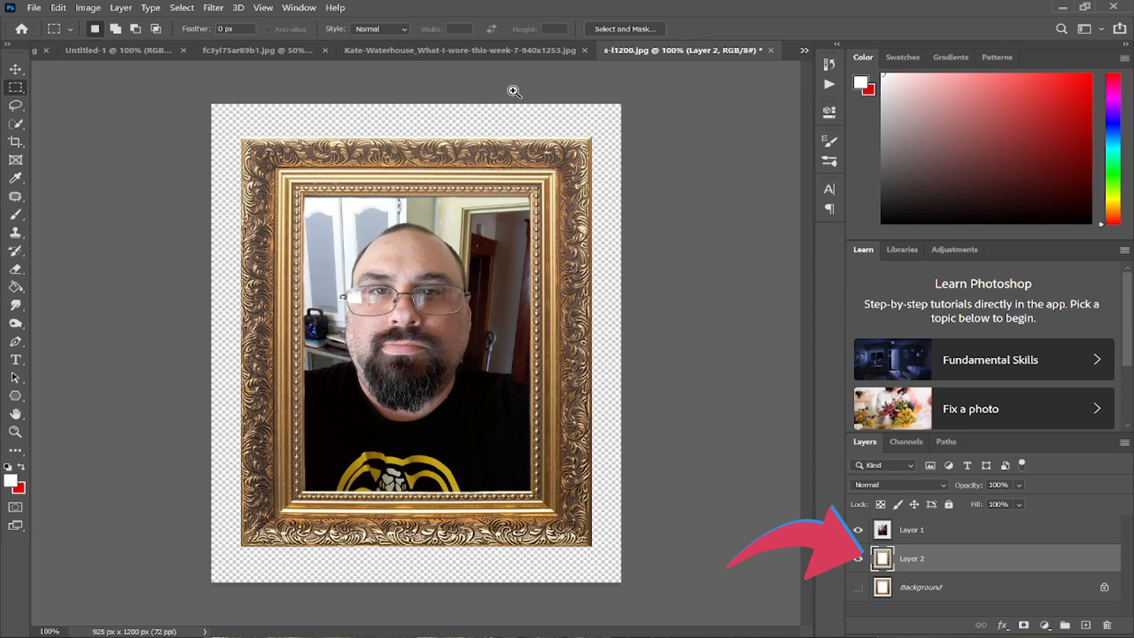
Copy the portrait and frame layers together and paste them into the open photo of the woman and girl
scroll(458, 103, up, 2)
scroll(405, 201, down, 3)
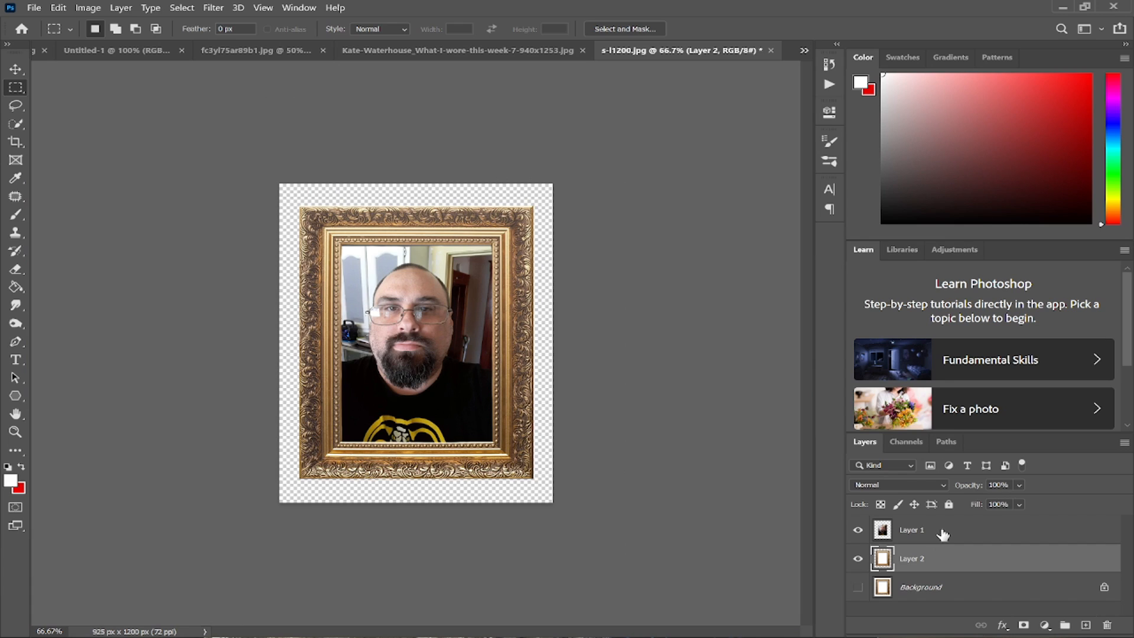
ctrl+click(1001, 535)
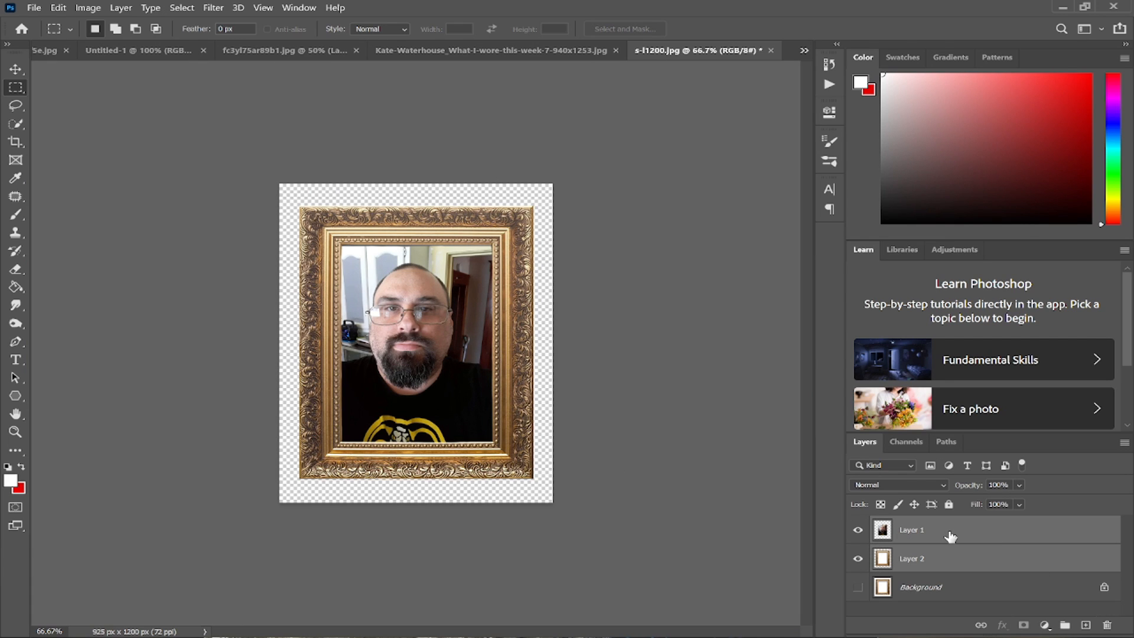
click(562, 50)
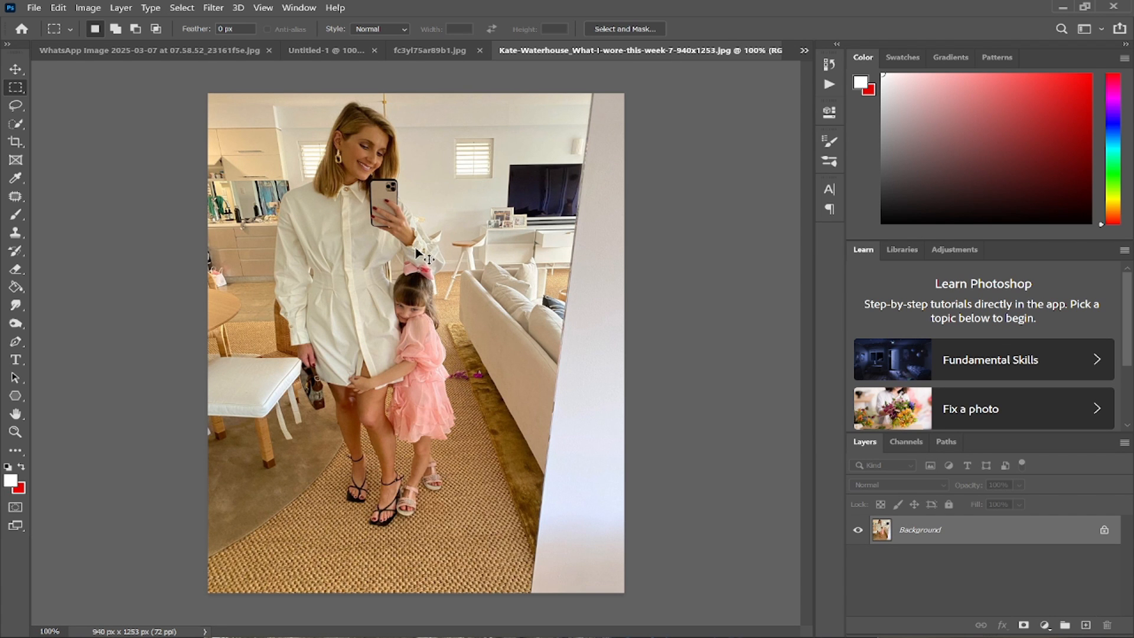
key(ctrl+v)
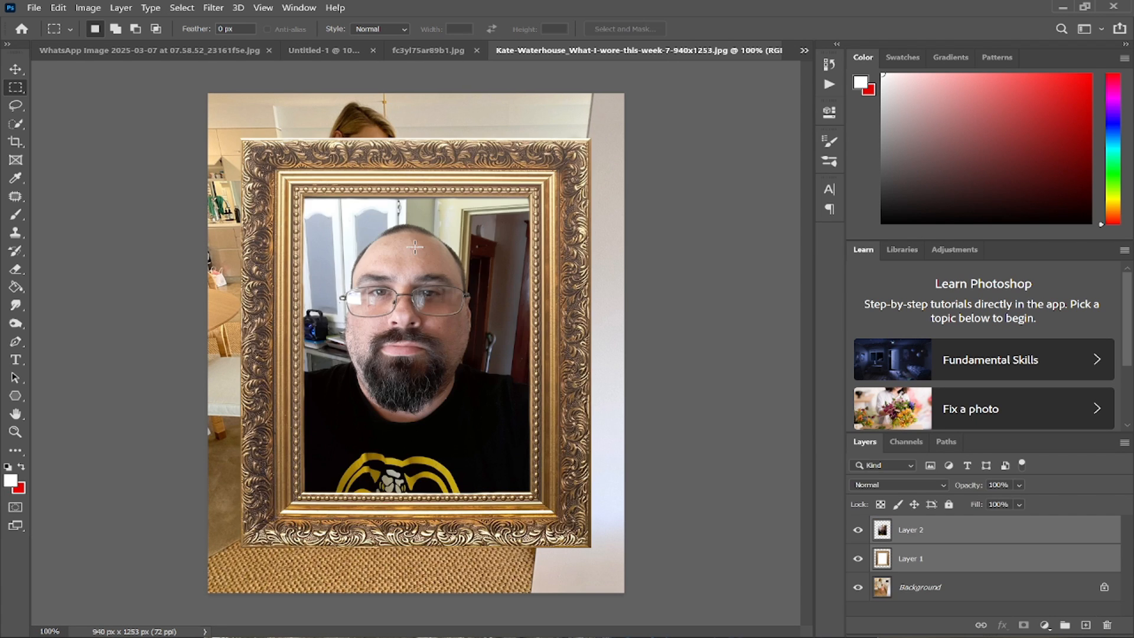
Scale the pasted portrait and frame together to about 48% and move them up to the wall near the television
click(15, 69)
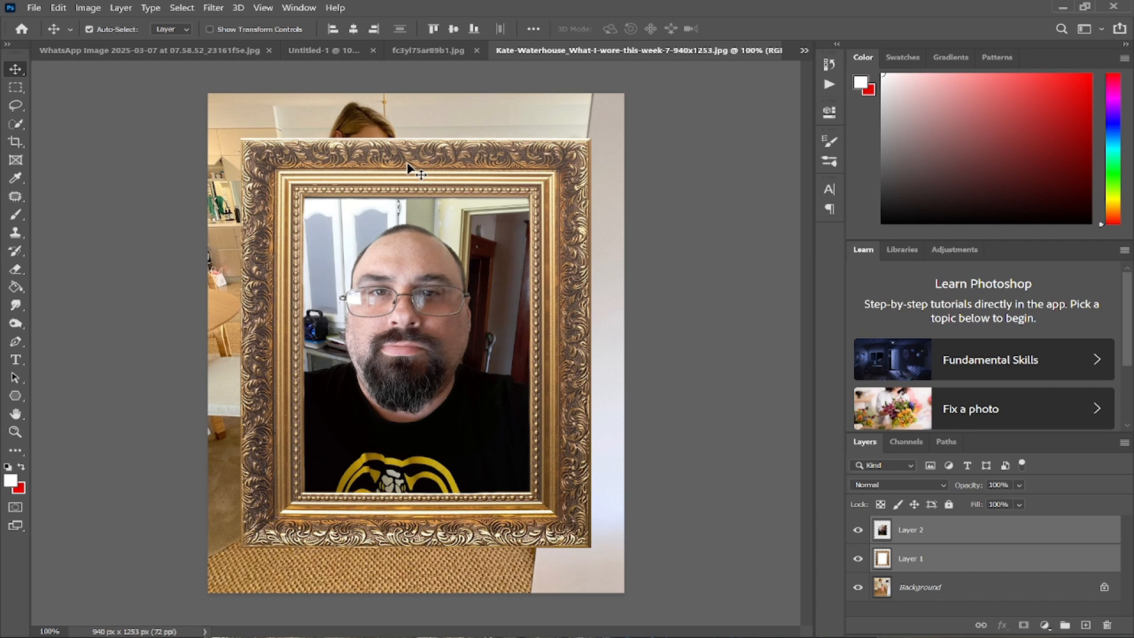
key(ctrl+t)
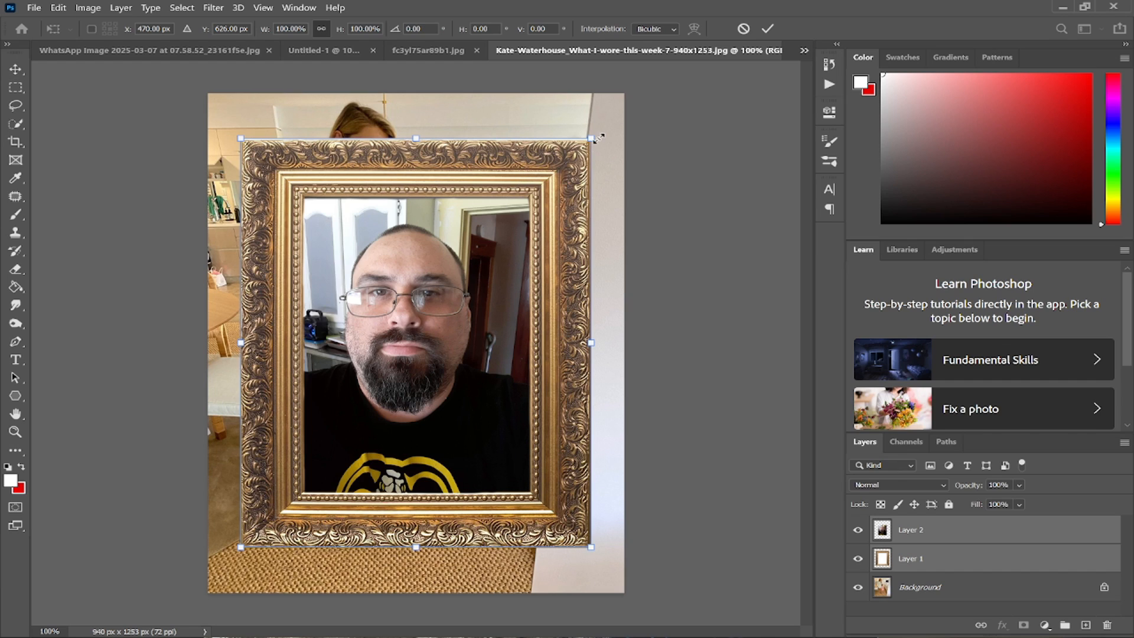
drag(592, 138, 431, 365)
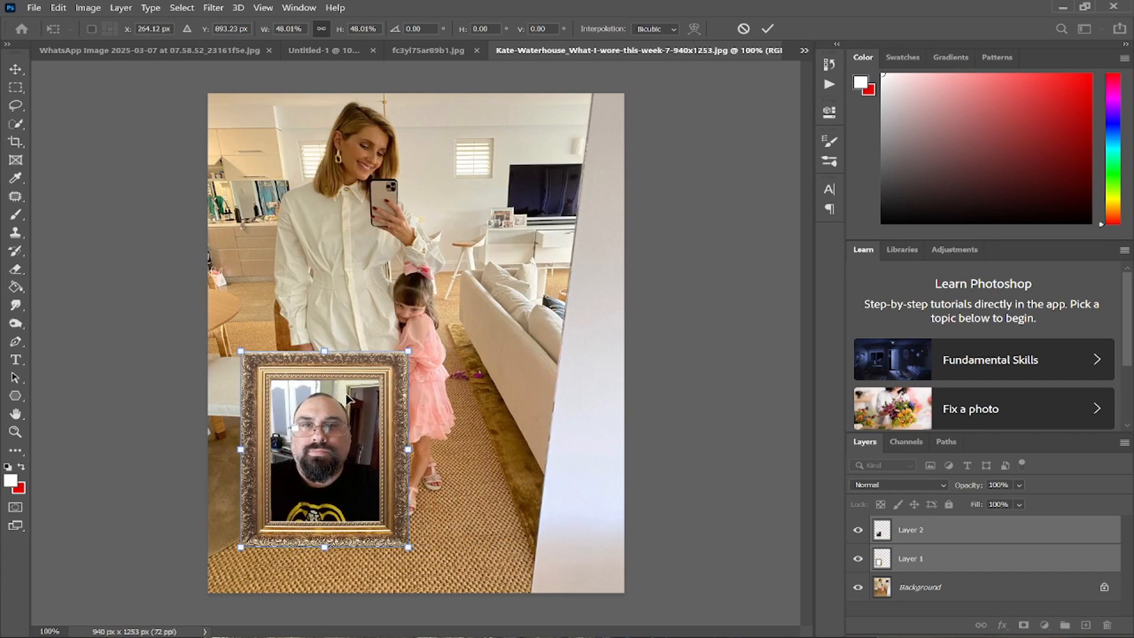
drag(346, 396, 478, 149)
Shrink the framed portrait further, position it on the wall between the woman and the television, and apply the transform
drag(541, 106, 483, 156)
scroll(492, 140, up, 1)
drag(422, 198, 459, 168)
drag(508, 121, 443, 160)
drag(434, 219, 440, 194)
drag(507, 244, 500, 245)
drag(392, 244, 390, 242)
key(Return)
scroll(478, 154, down, 4)
scroll(478, 154, up, 5)
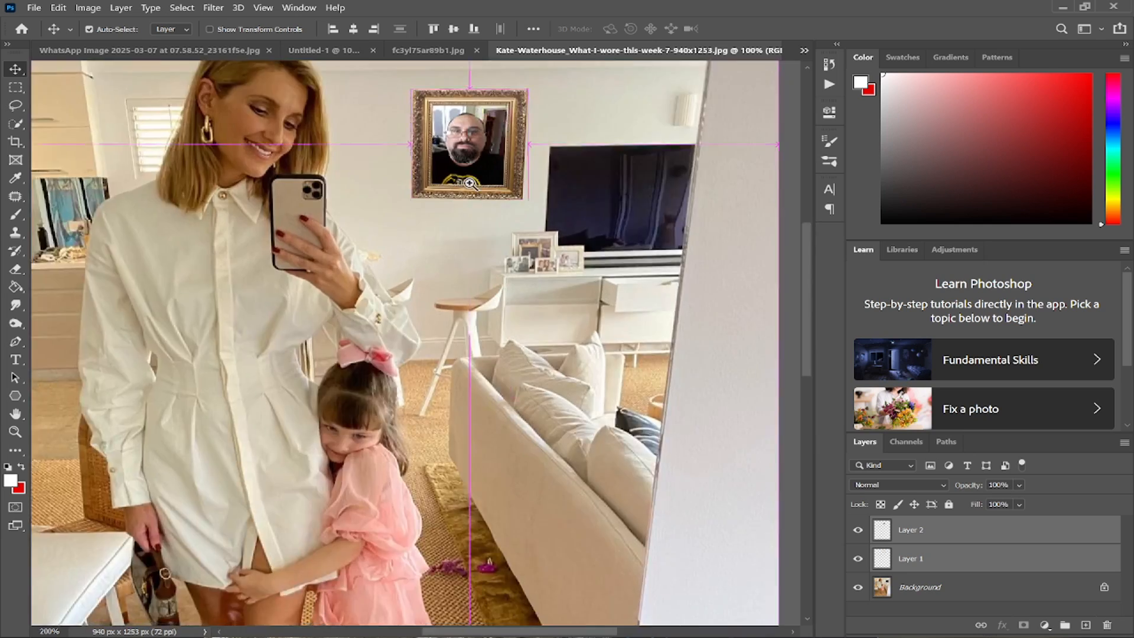
Transform the framed portrait again, making it slightly smaller and adjusting its position on the wall beside the television
key(ctrl+t)
drag(471, 140, 494, 243)
drag(556, 275, 540, 290)
key(Return)
scroll(413, 214, down, 3)
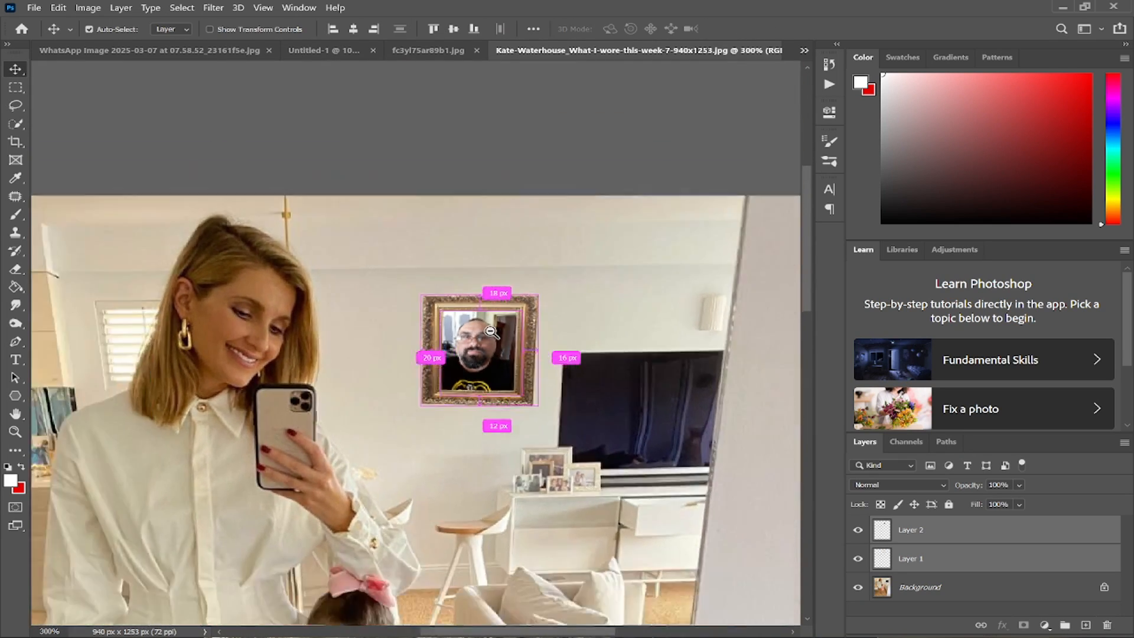
Skew the framed portrait vertically by about -1.3° to suit the wall's perspective, and apply the transform
scroll(413, 213, up, 3)
key(ctrl+t)
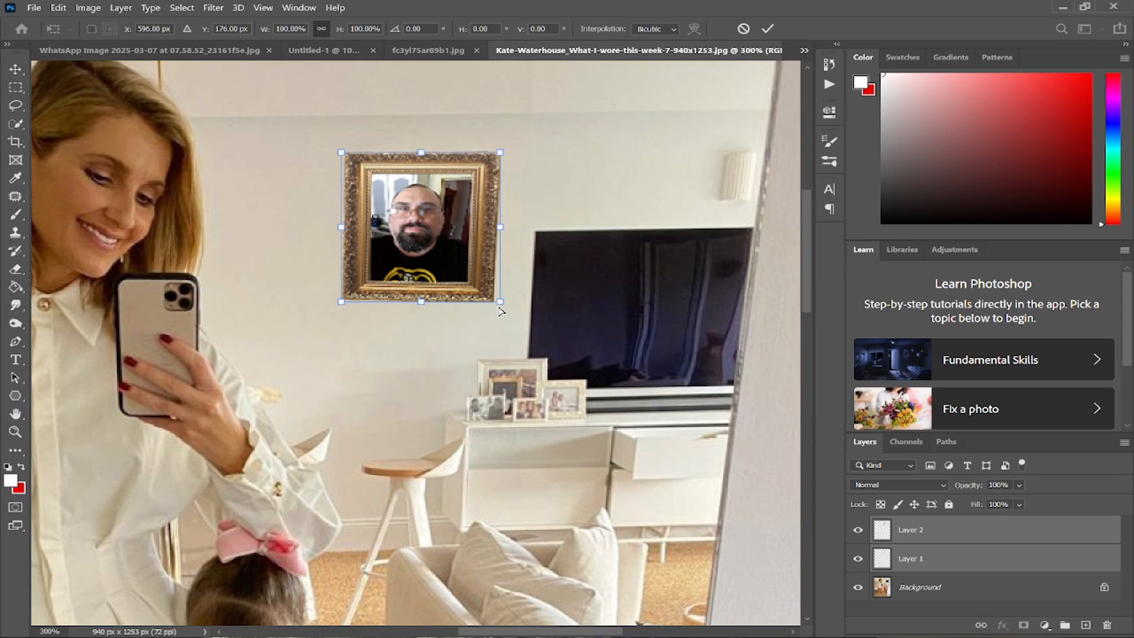
drag(500, 302, 499, 306)
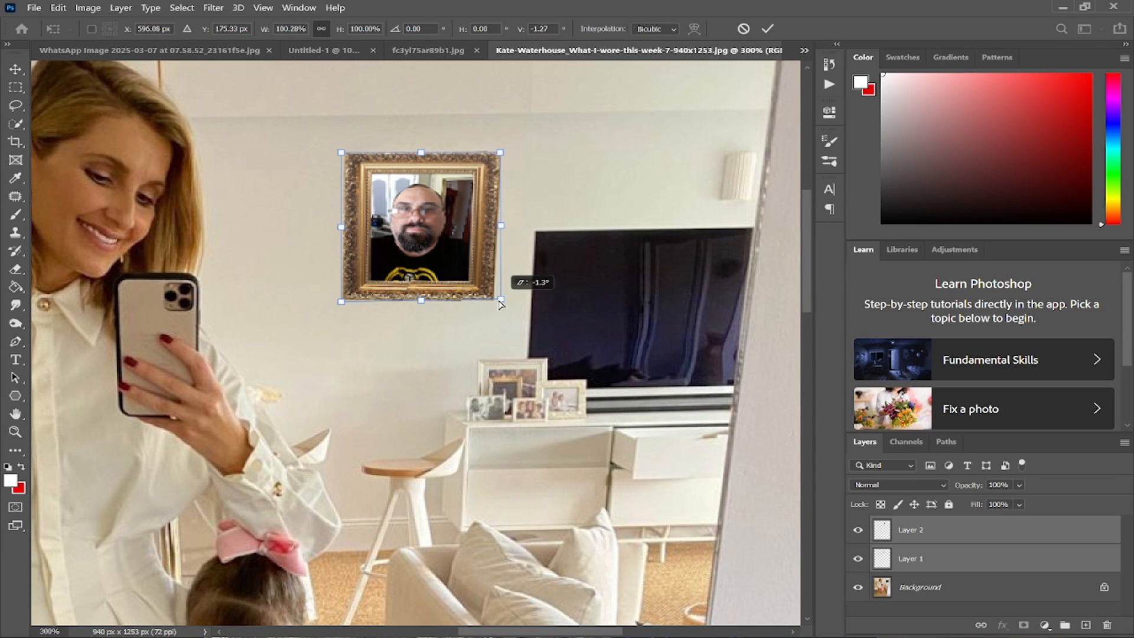
key(Return)
scroll(439, 264, down, 3)
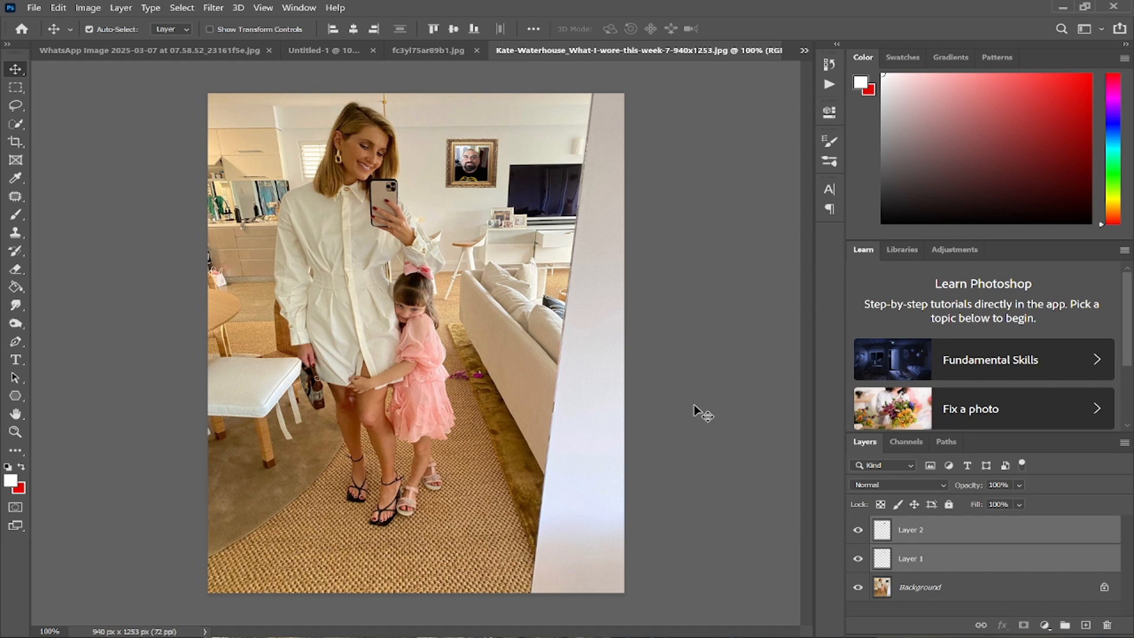
Merge the portrait and frame layers into one, and darken the merged layer with Levels by setting the white output level to 211
key(ctrl)
key(ctrl+e)
key(ctrl)
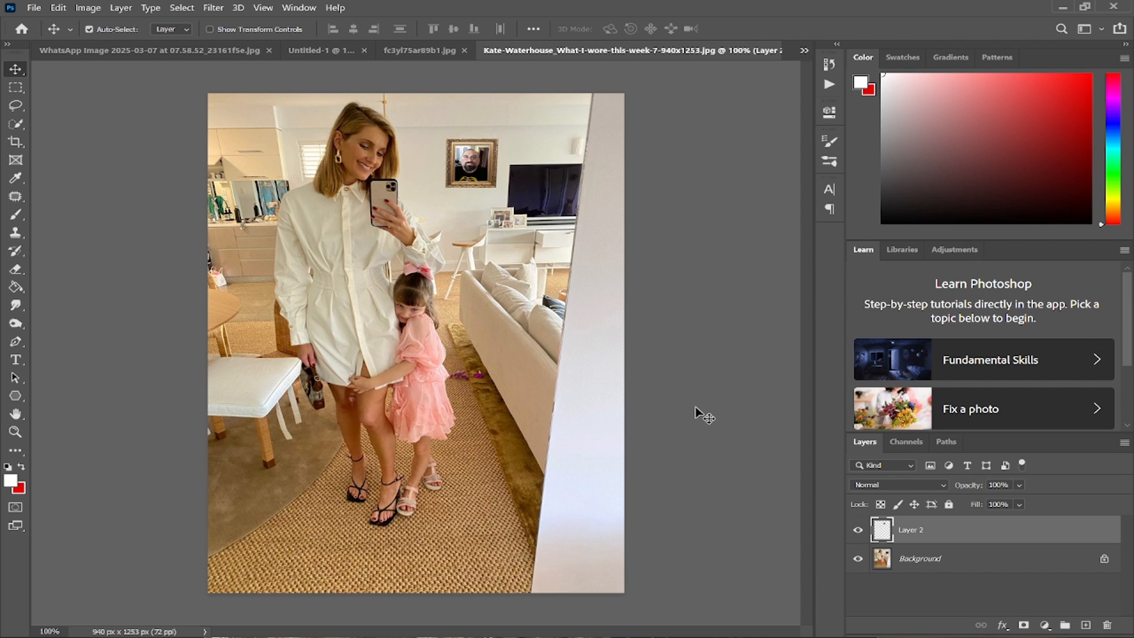
key(ctrl+l)
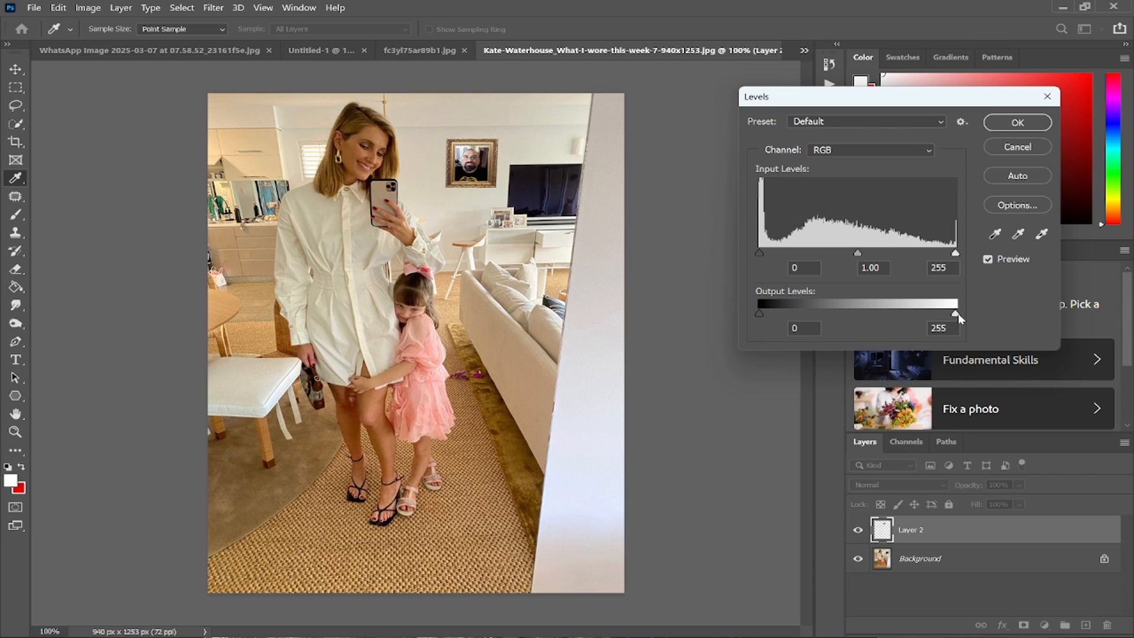
drag(958, 314, 923, 316)
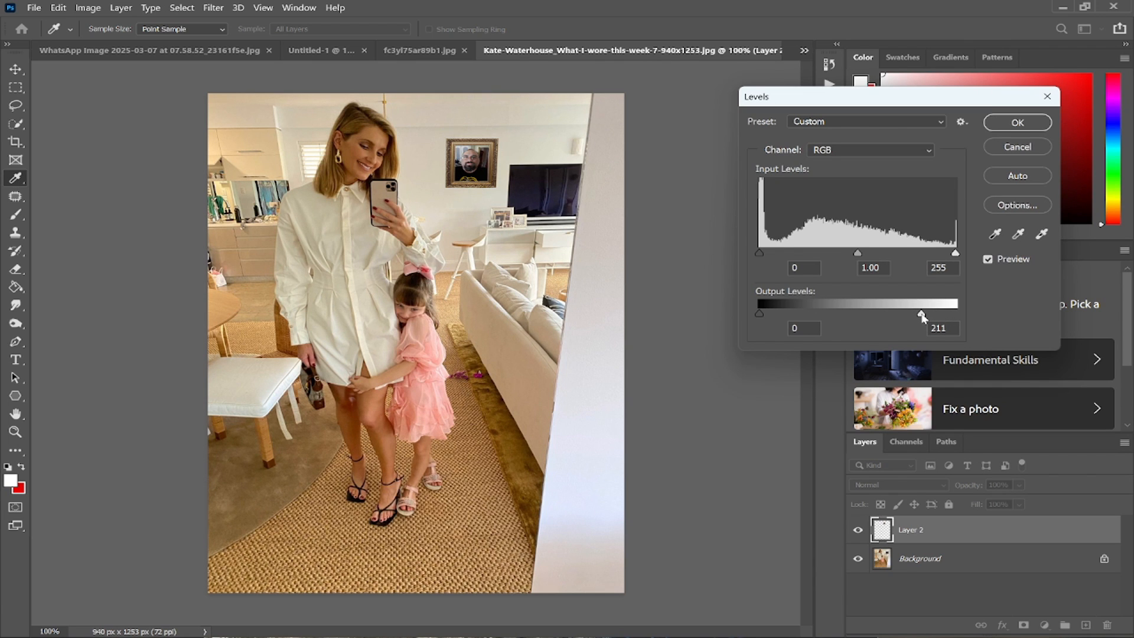
key(Return)
Check the framed portrait on the wall up close and lower its layer opacity to 75%
ctrl+click(490, 159)
alt+click(488, 165)
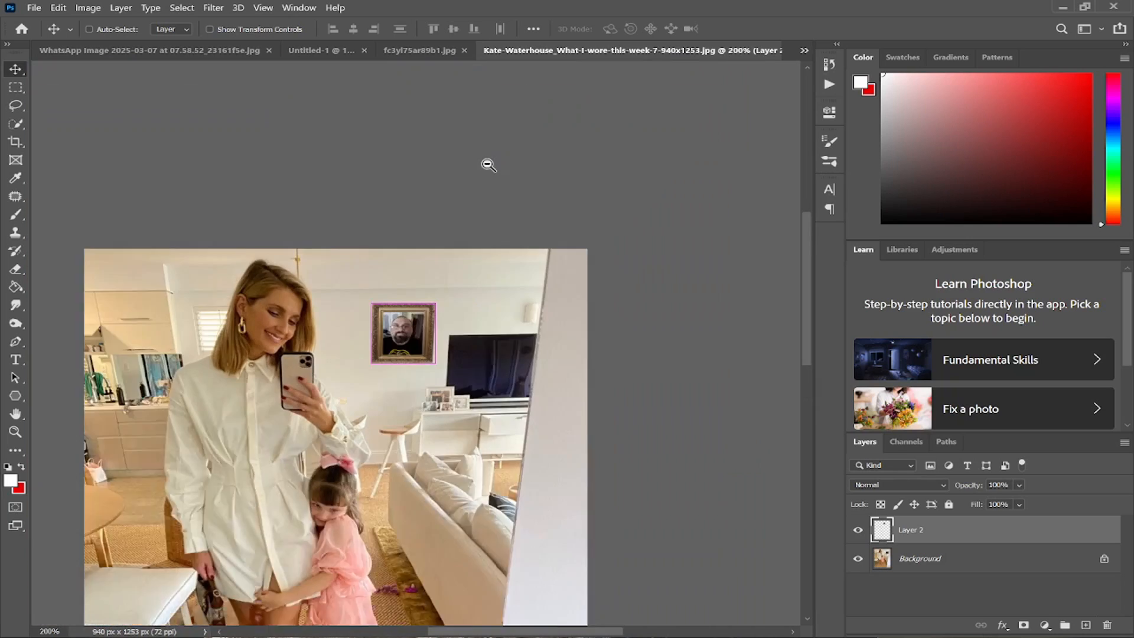
ctrl+click(489, 165)
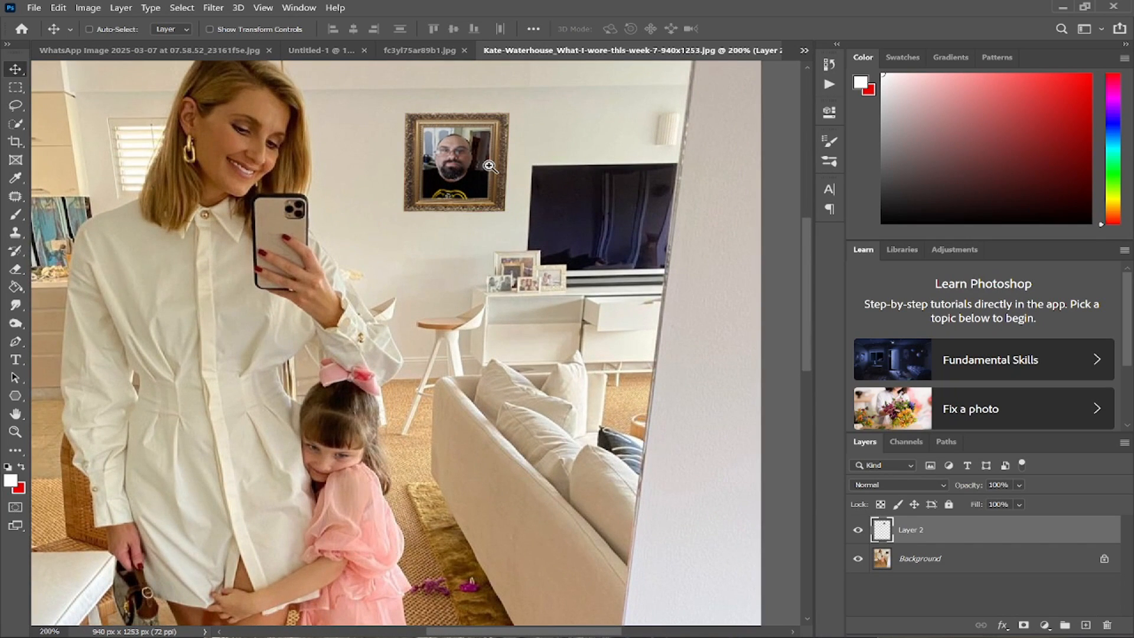
alt+click(490, 167)
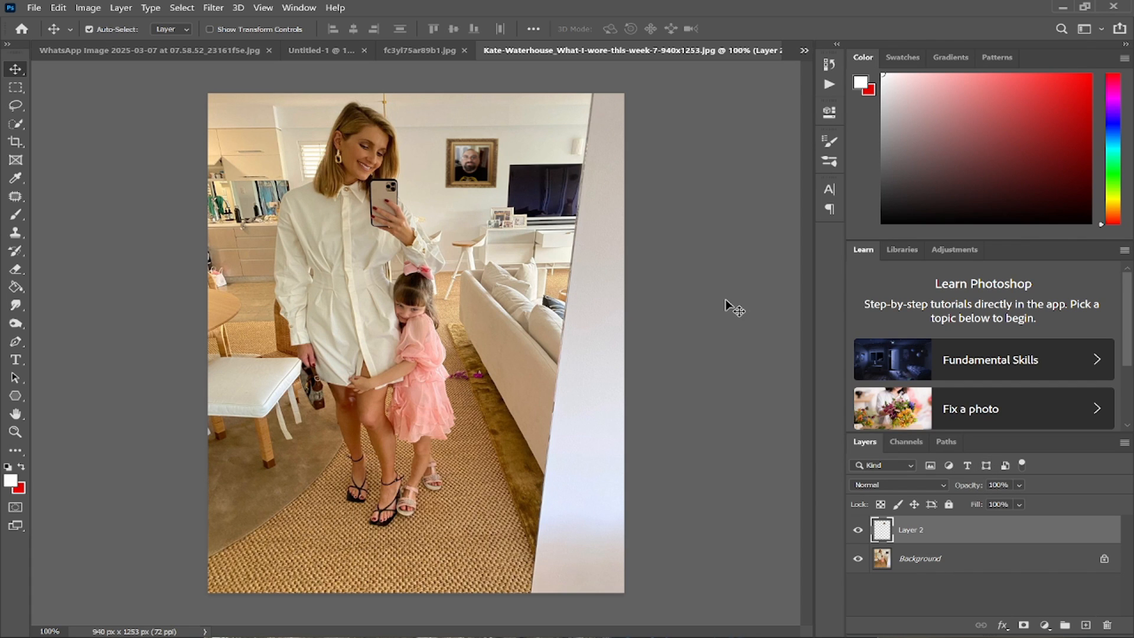
drag(977, 490, 955, 493)
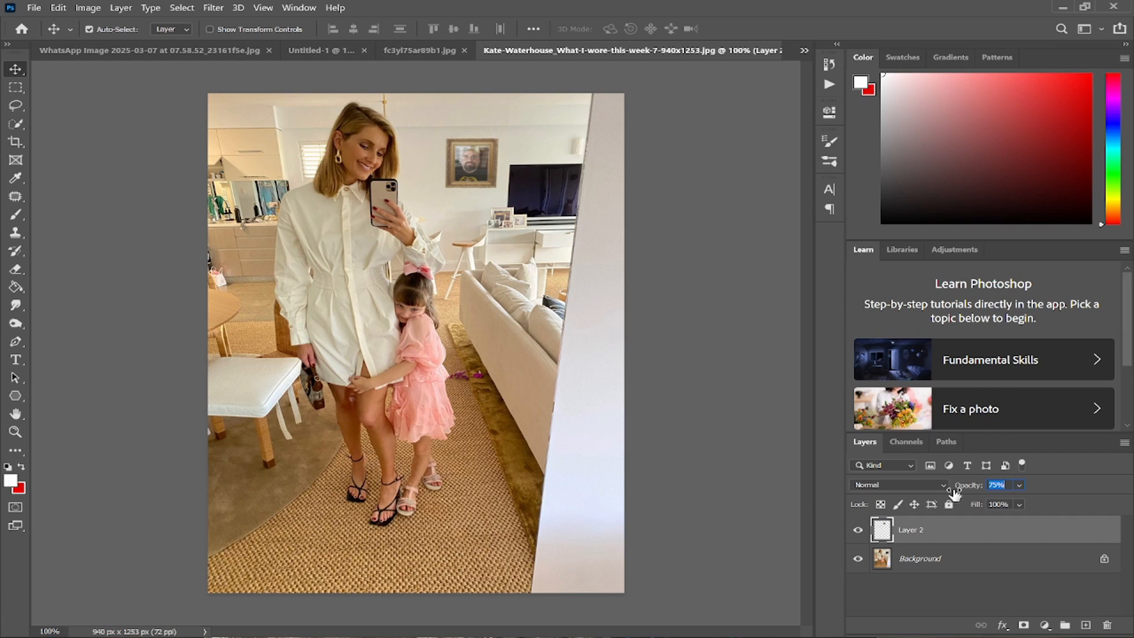